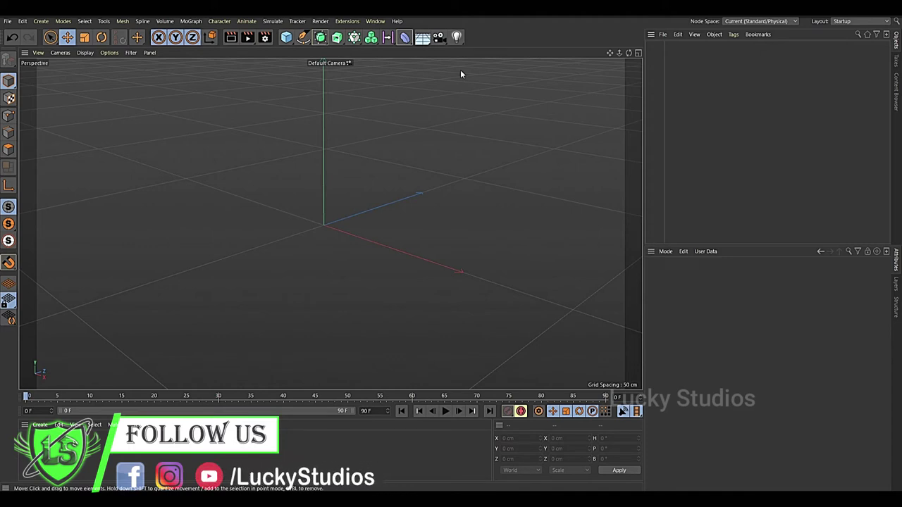
- Add a cylindrical Wrap deformer (400 cm wide and high, 200 cm radius) and zoom out
left_click(406, 38)
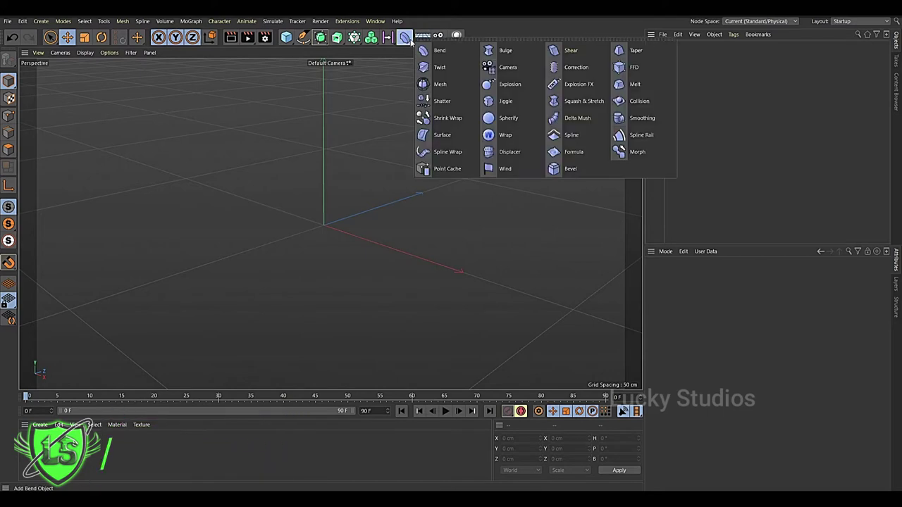
left_click(502, 136)
scroll(443, 195, "down", 2)
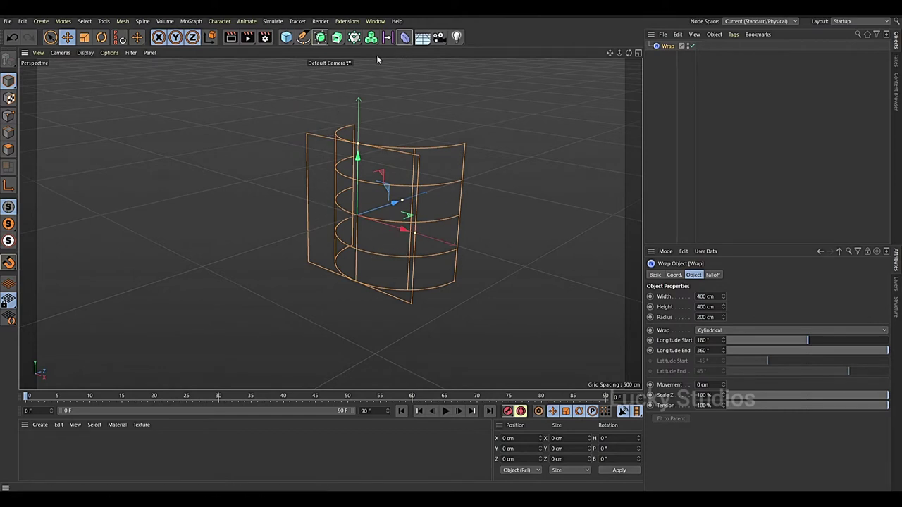
- Add a Text spline and make it read 'LUCKY'
left_click(303, 36)
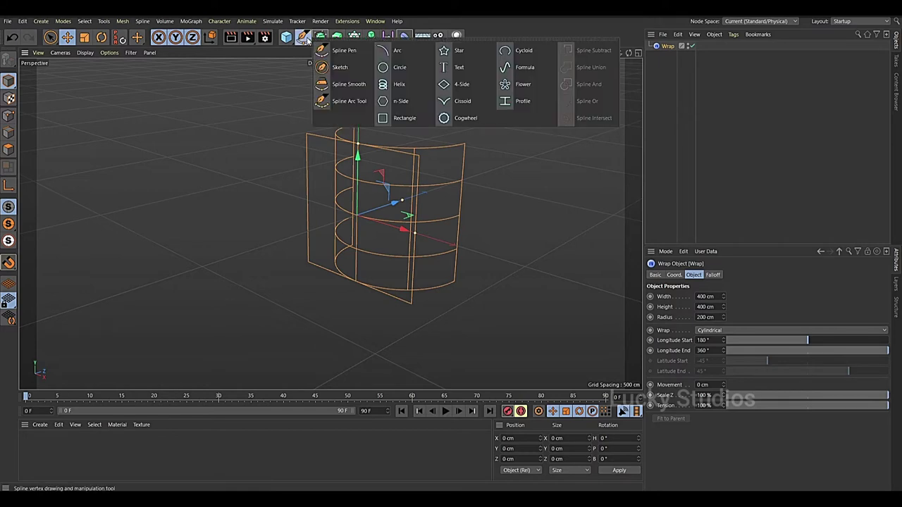
left_click(455, 67)
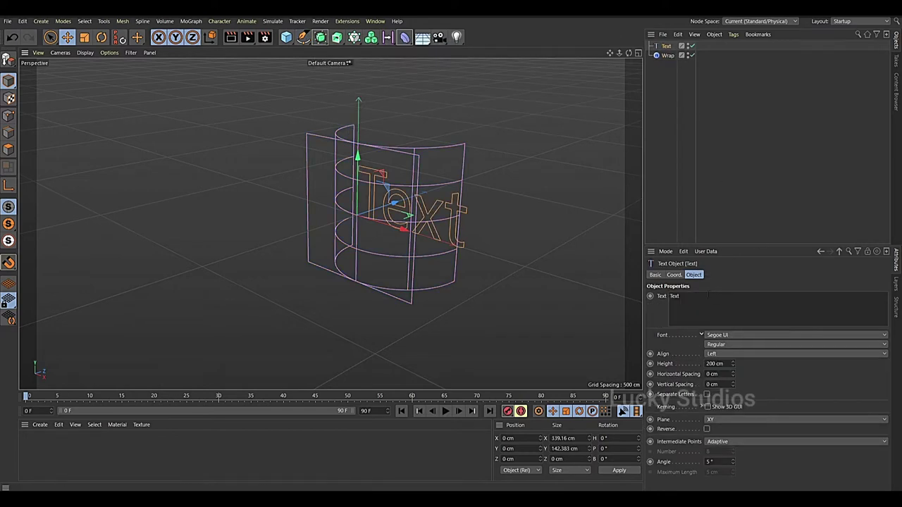
double_click(674, 296)
type("LUCKY")
left_click(671, 184)
- Set the LUCKY text's alignment to Middle
left_click(667, 46)
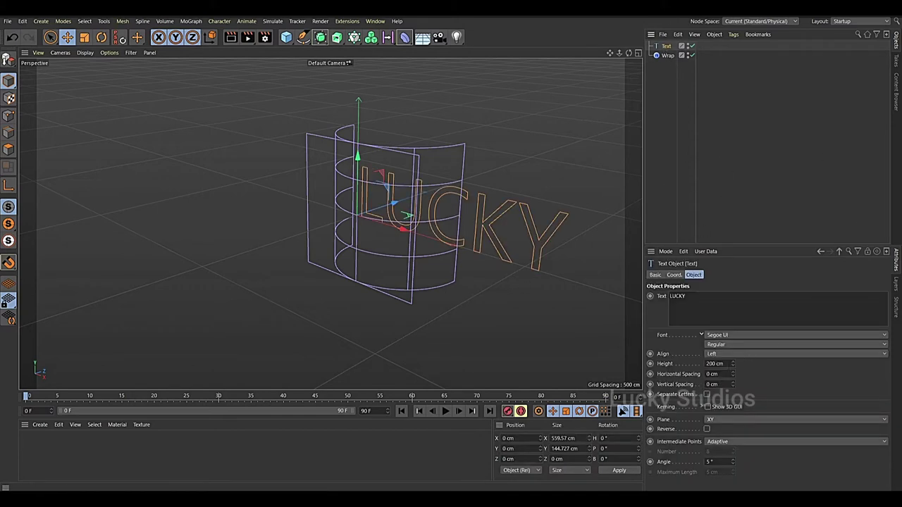
left_click(723, 354)
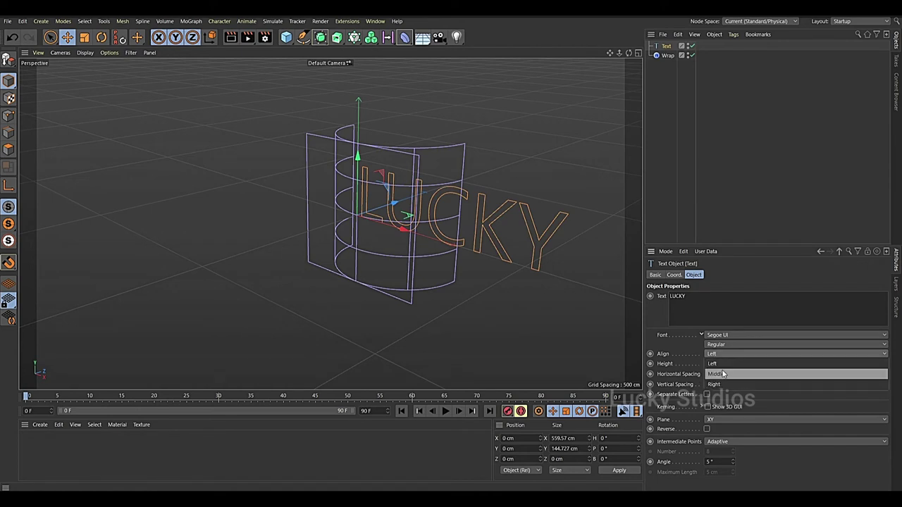
left_click(722, 374)
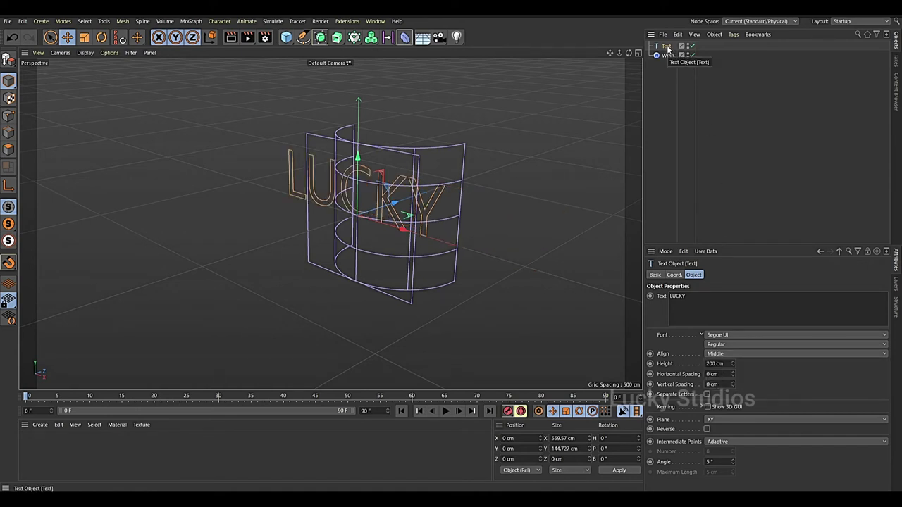
- Add an Extrude generator and place the Text spline under it
left_click(337, 37)
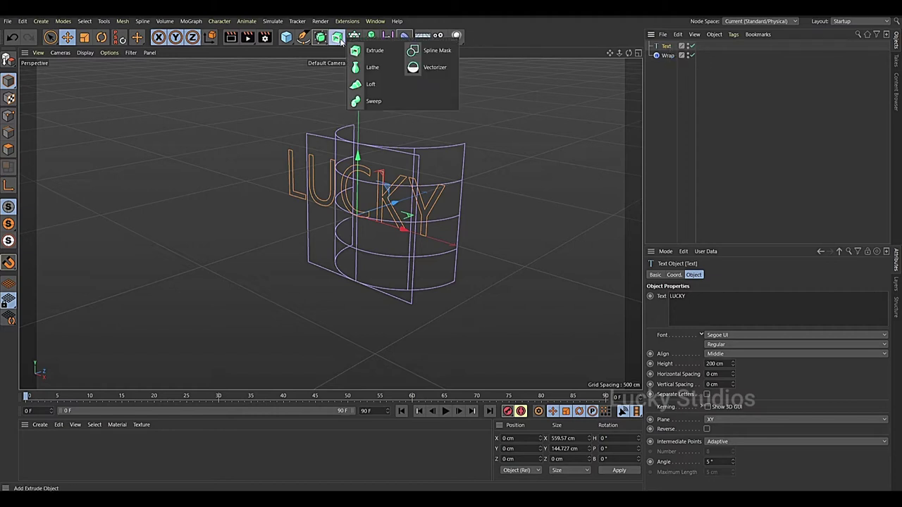
left_click(377, 51)
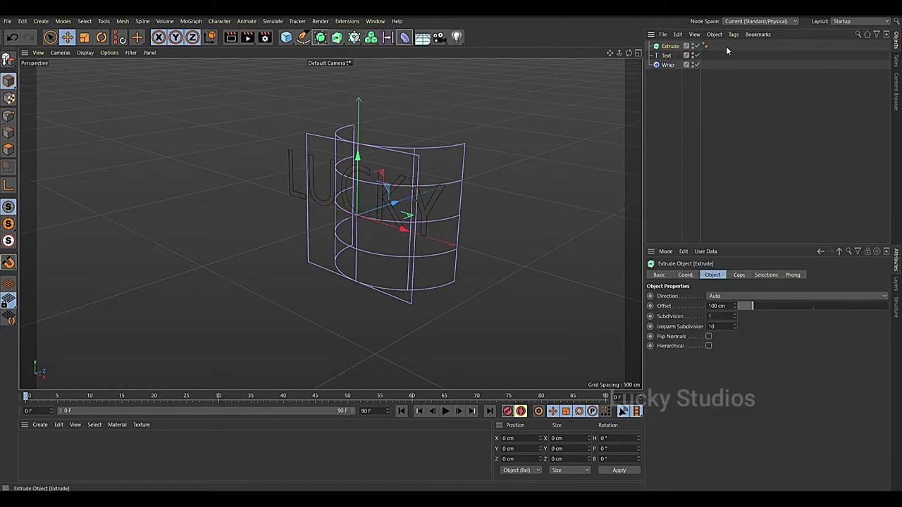
left_click_drag(666, 56, 670, 51)
left_click(668, 56)
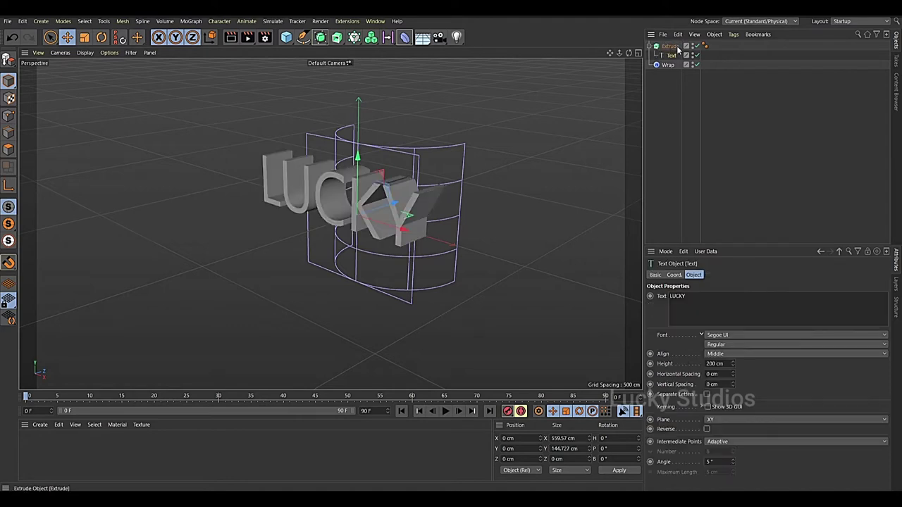
- Set the Extrude offset to 5 cm, then select Extrude, Text and Wrap together
left_click(671, 46)
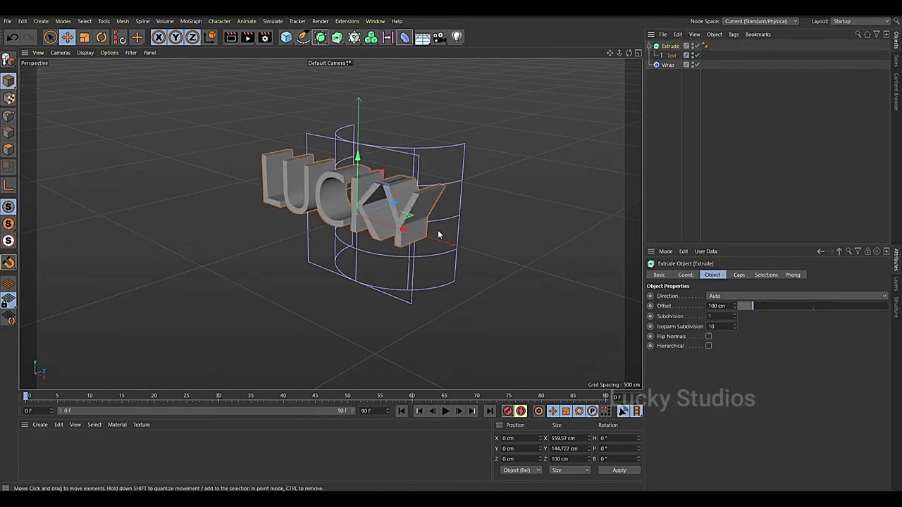
left_click(716, 306)
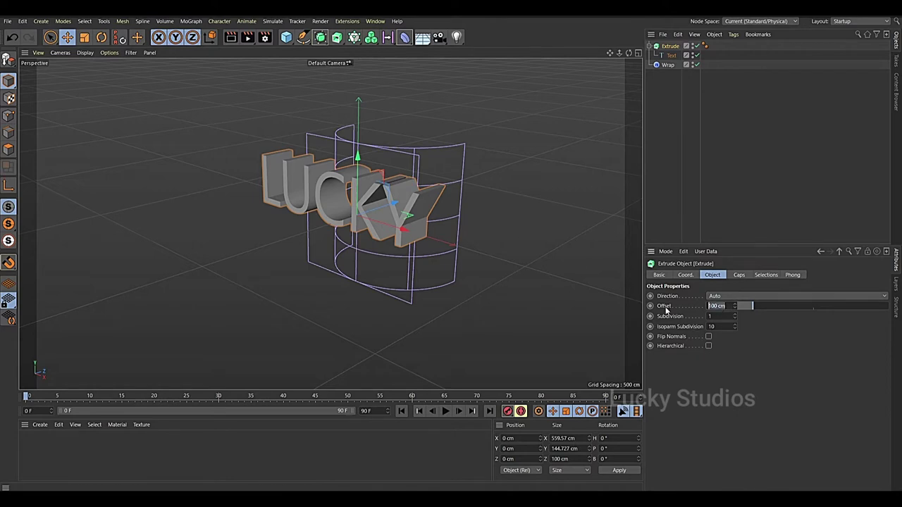
type("5")
key("Return")
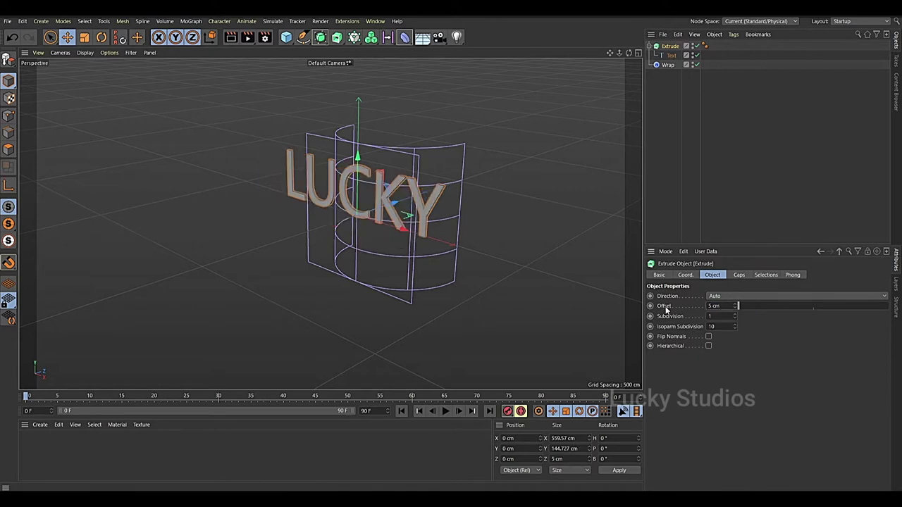
left_click(667, 65)
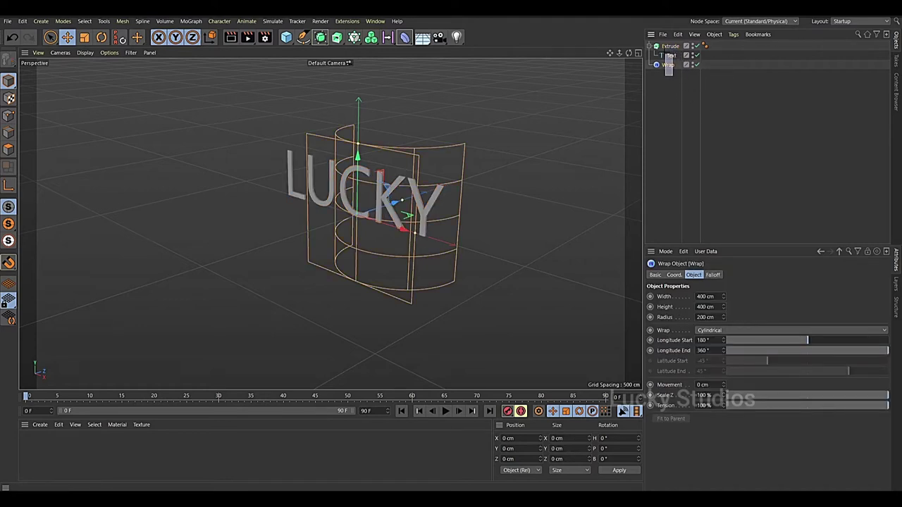
left_click_drag(673, 75, 657, 42)
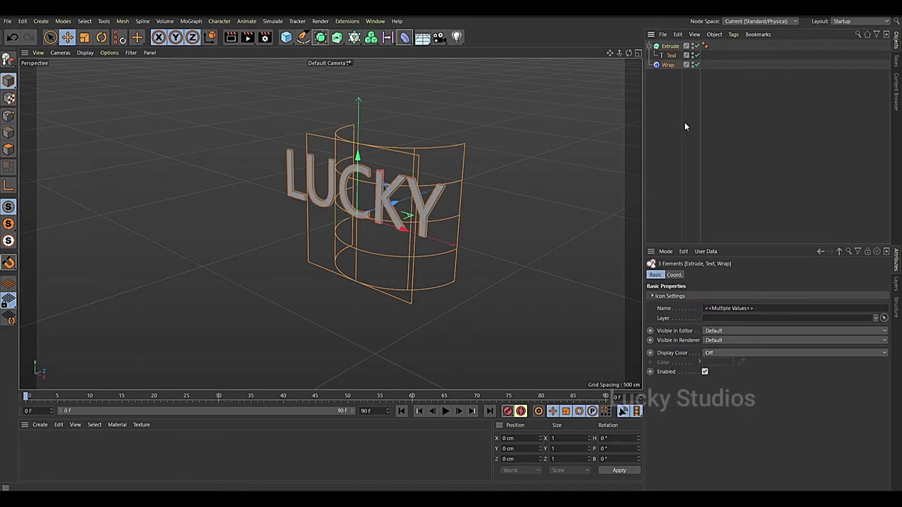
- Group Extrude, Text and Wrap under a Null with Alt+G, expand it and select Wrap
key("alt+g")
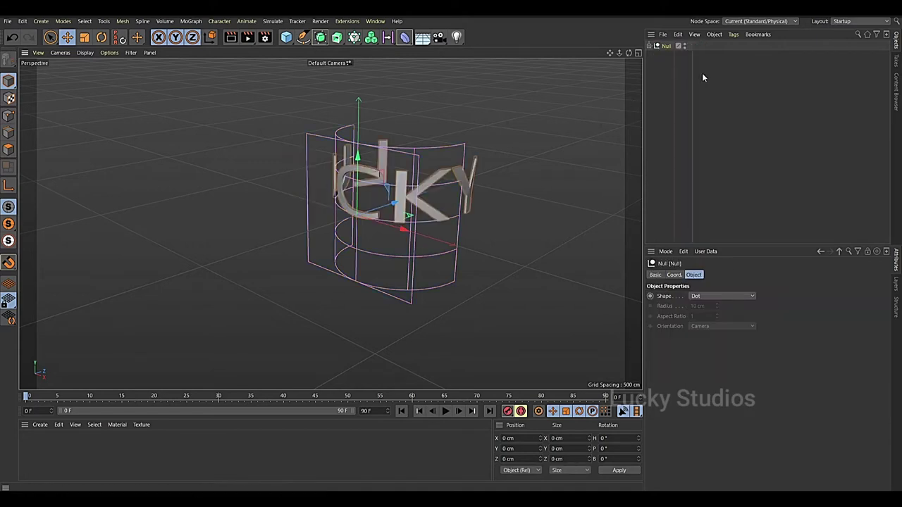
left_click(649, 46)
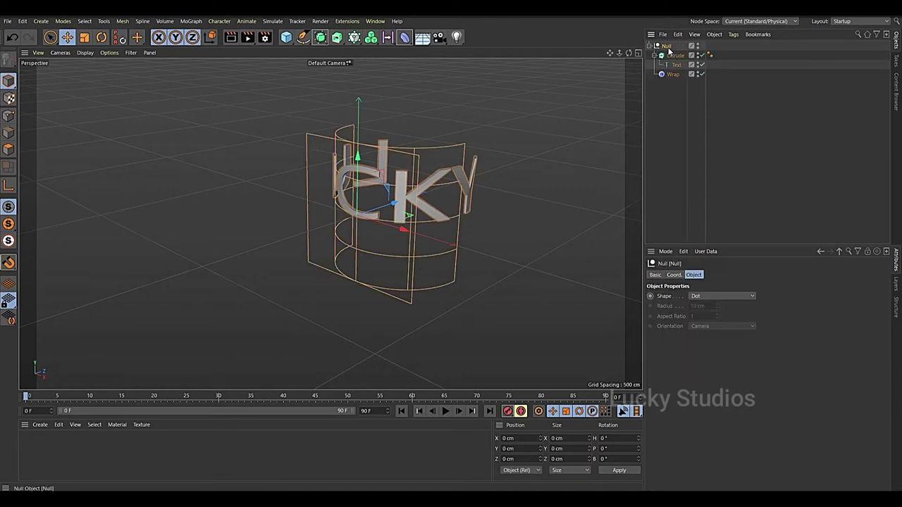
scroll(397, 189, "up", 2)
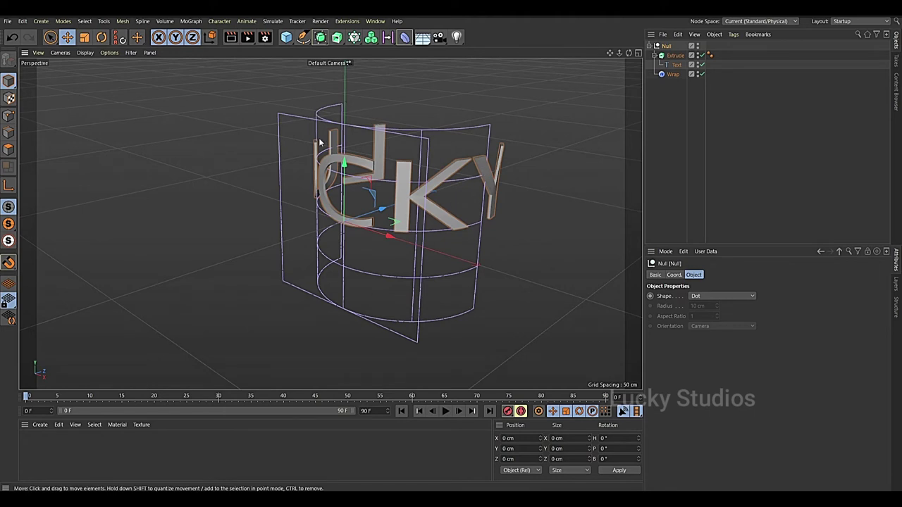
left_click(674, 75)
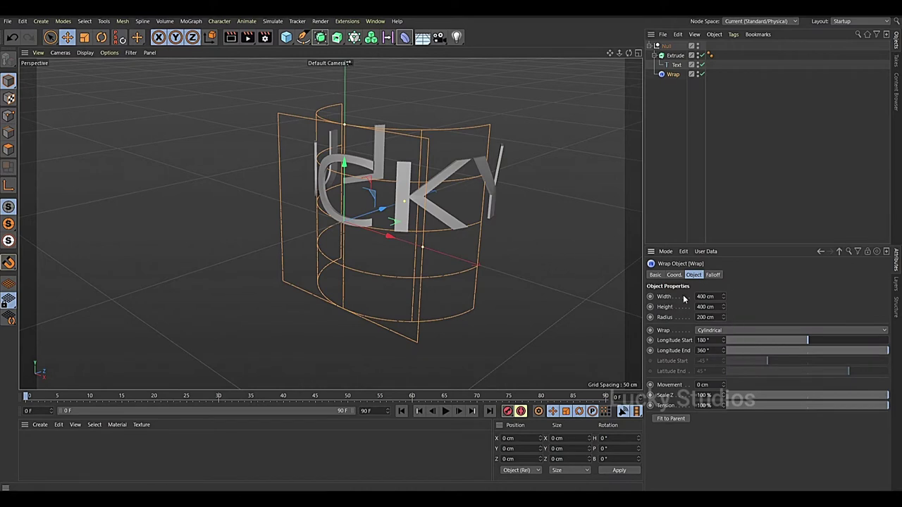
left_click_drag(496, 125, 506, 183, "alt")
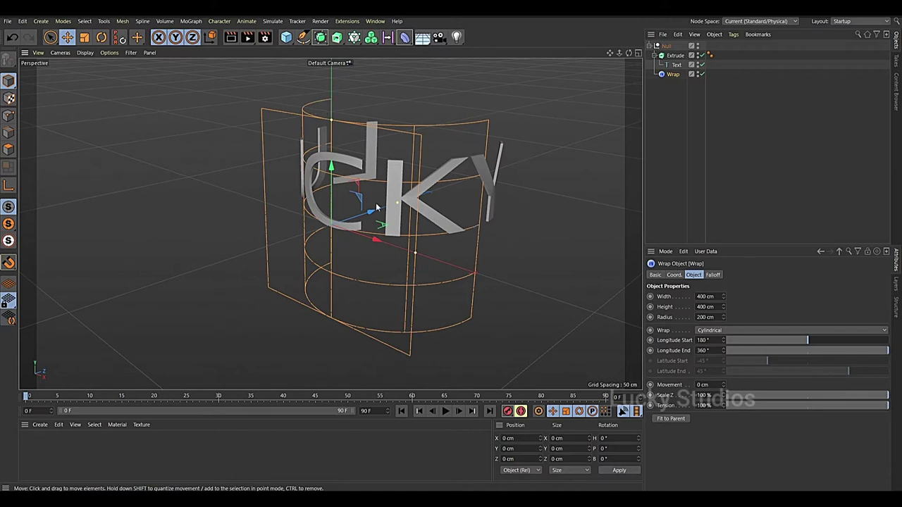
- In the four-view layout, resize the Wrap cage to about 602 cm wide and 193 cm high
middle_click(458, 103)
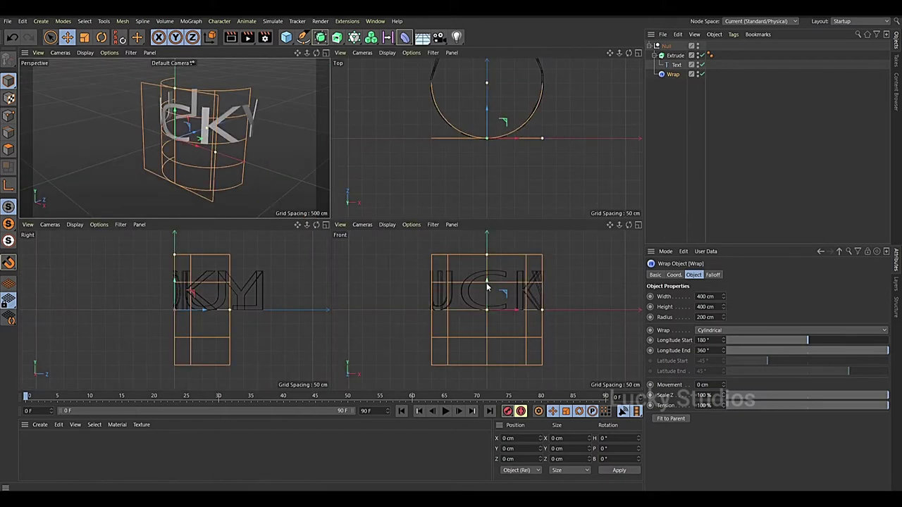
left_click_drag(488, 288, 489, 266)
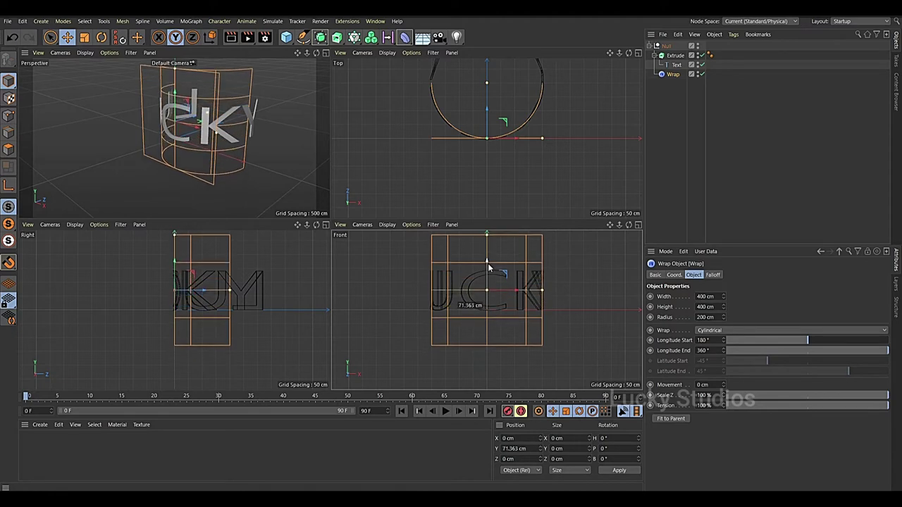
mouse_move(724, 313)
left_mouse_down()
mouse_move(725, 338)
mouse_move(723, 307)
left_mouse_up()
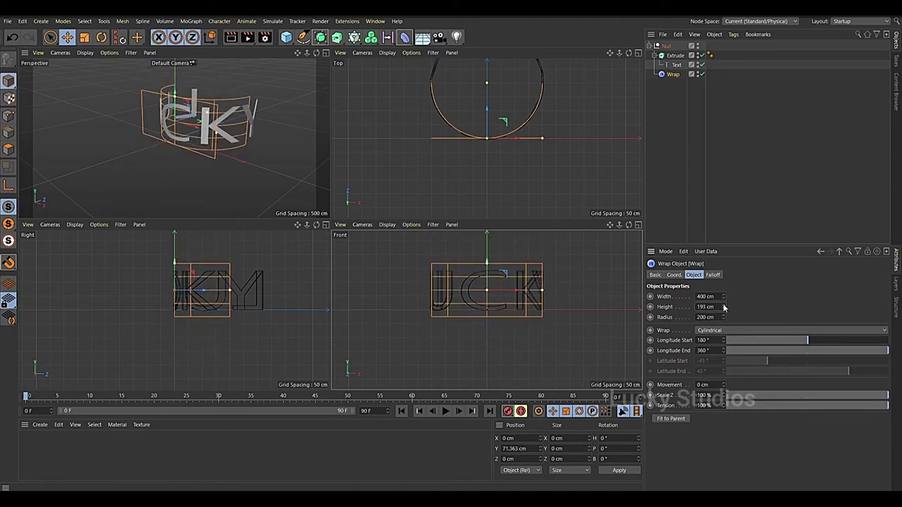
left_click_drag(211, 106, 233, 141, "alt")
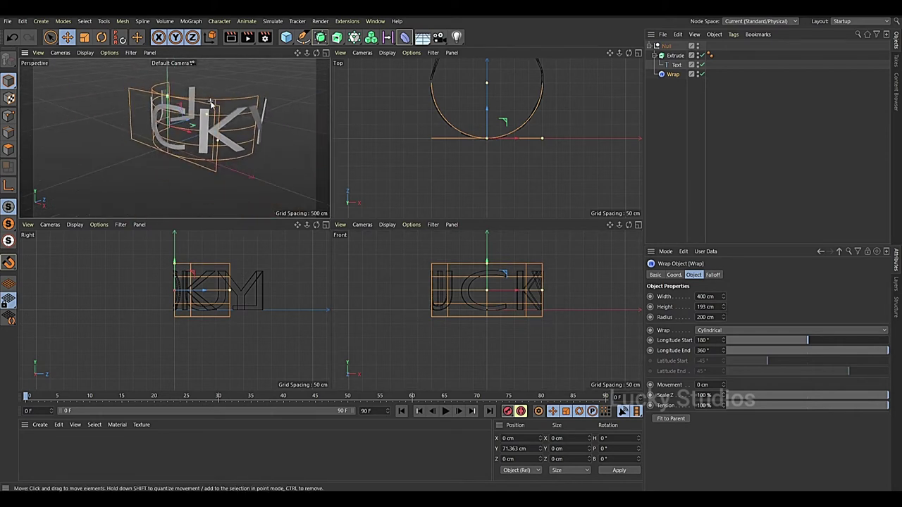
left_click_drag(723, 297, 723, 255)
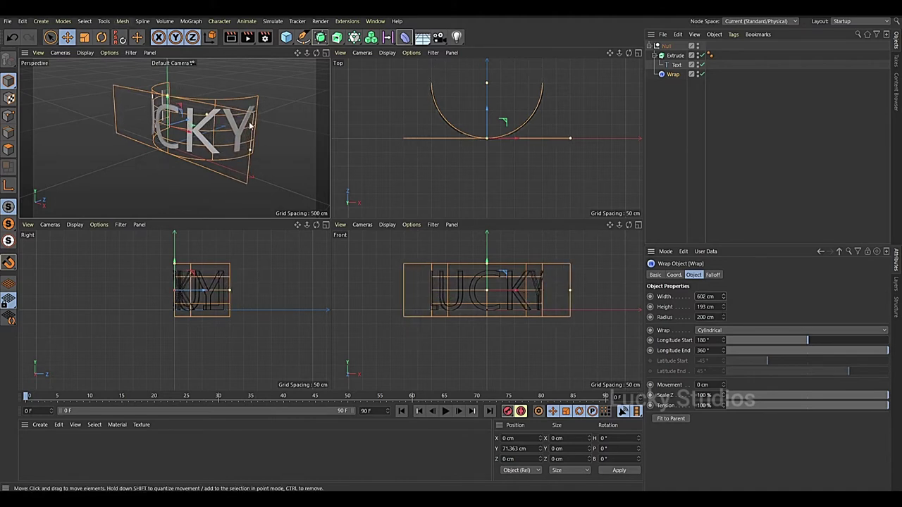
- Back in Perspective, set the Wrap's Longitude Start to 200° with End at 360°
key("F1")
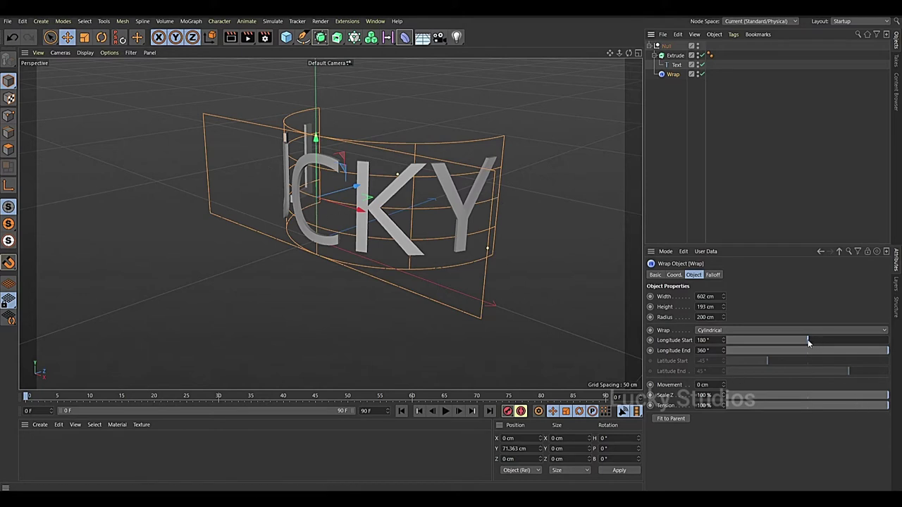
mouse_move(809, 340)
left_mouse_down()
mouse_move(852, 342)
mouse_move(808, 341)
mouse_move(817, 341)
left_mouse_up()
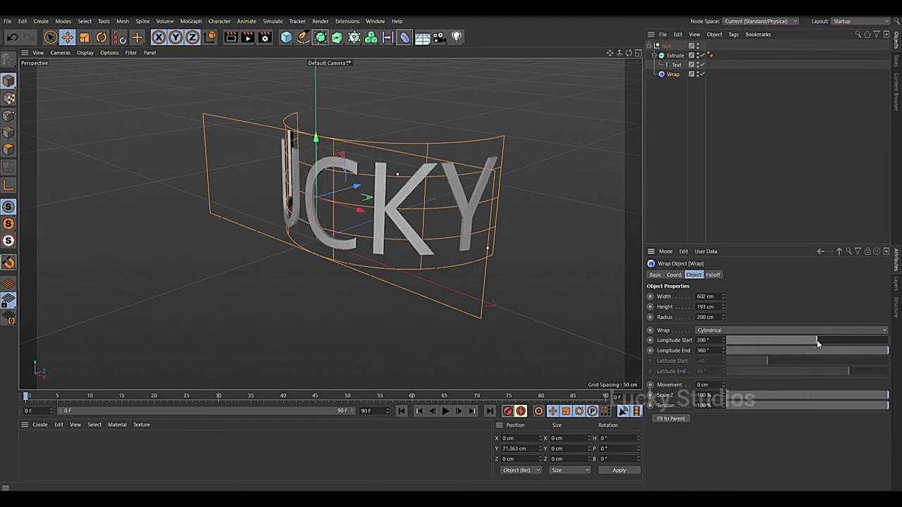
mouse_move(886, 352)
left_mouse_down()
mouse_move(839, 355)
mouse_move(896, 356)
left_mouse_up()
- Add a Cylinder primitive to the scene
scroll(254, 278, "down", 3)
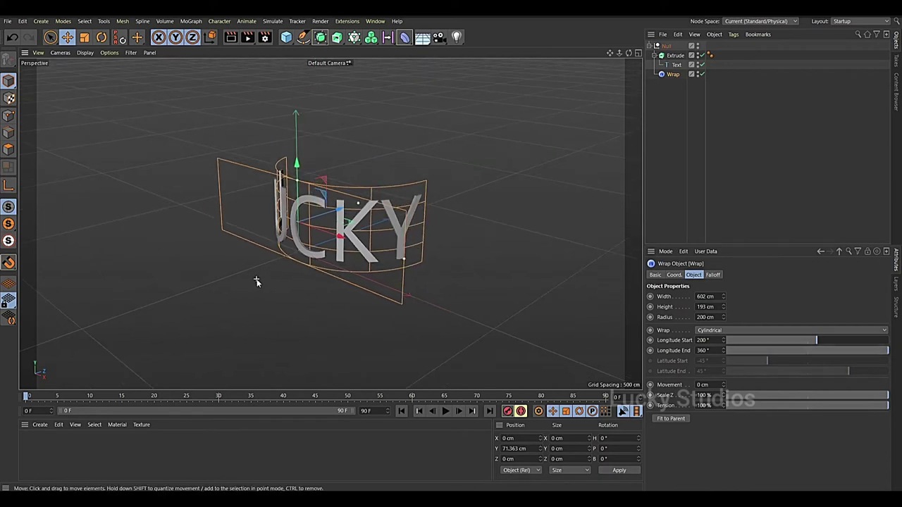
left_click(285, 36)
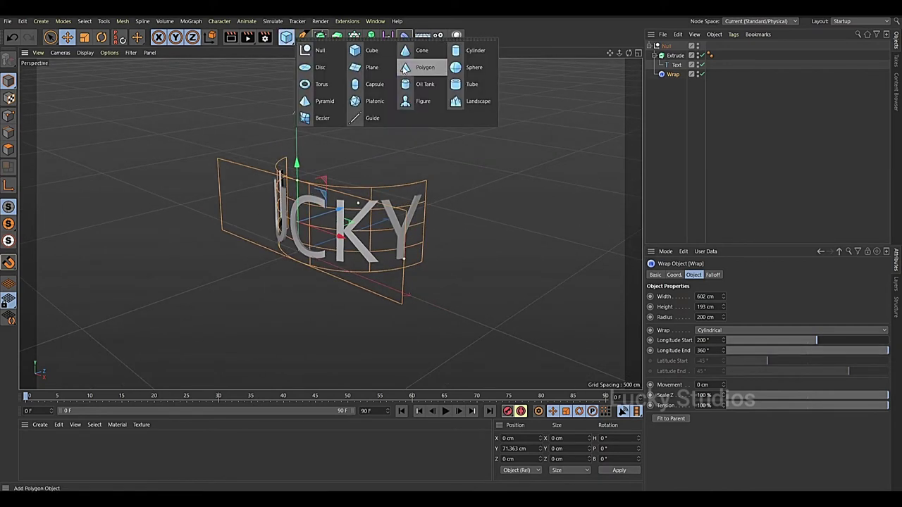
left_click(476, 50)
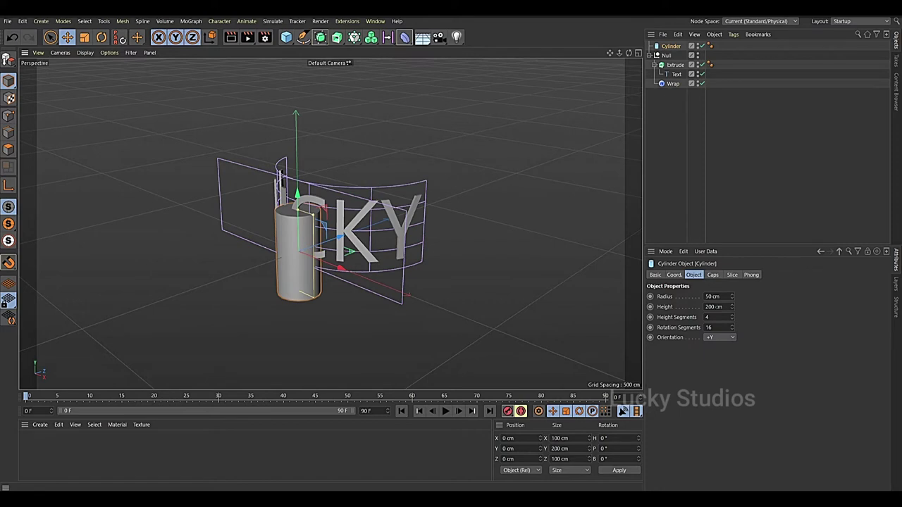
left_click(673, 83)
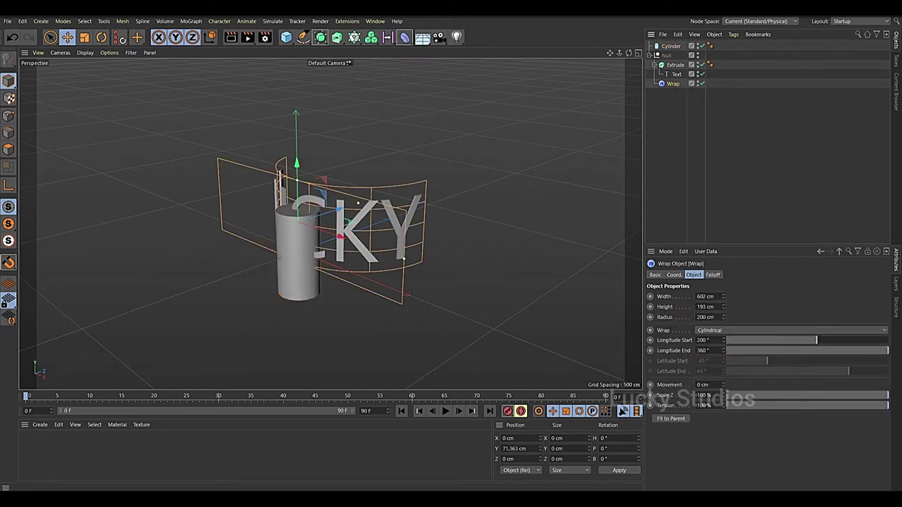
left_click(671, 47)
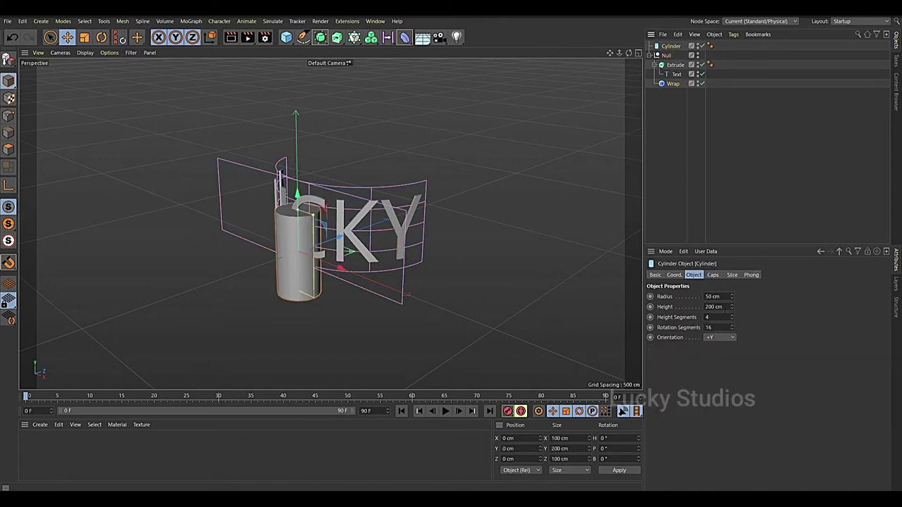
- Give the cylinder 200 cm radius and 32 rotation segments, raise it about 63 cm, and show four views
left_click(715, 297)
type("200")
key("Return")
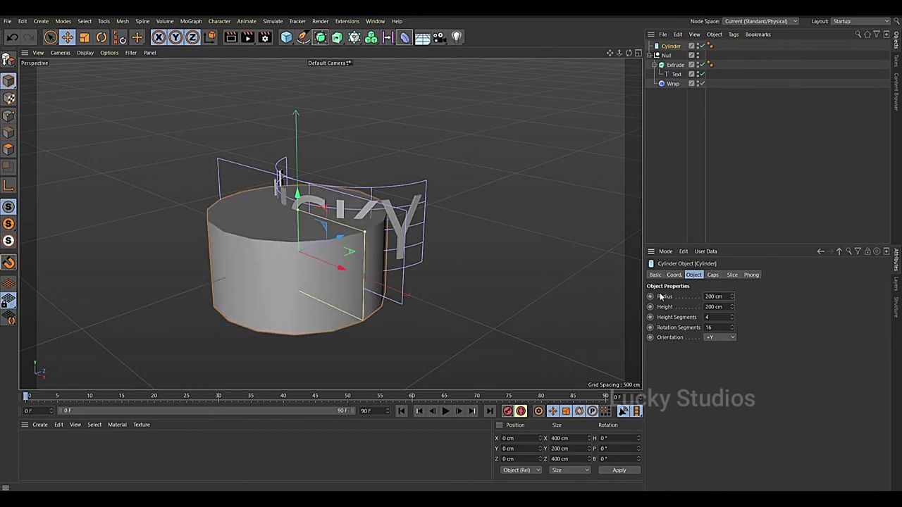
left_click(715, 328)
key("Return")
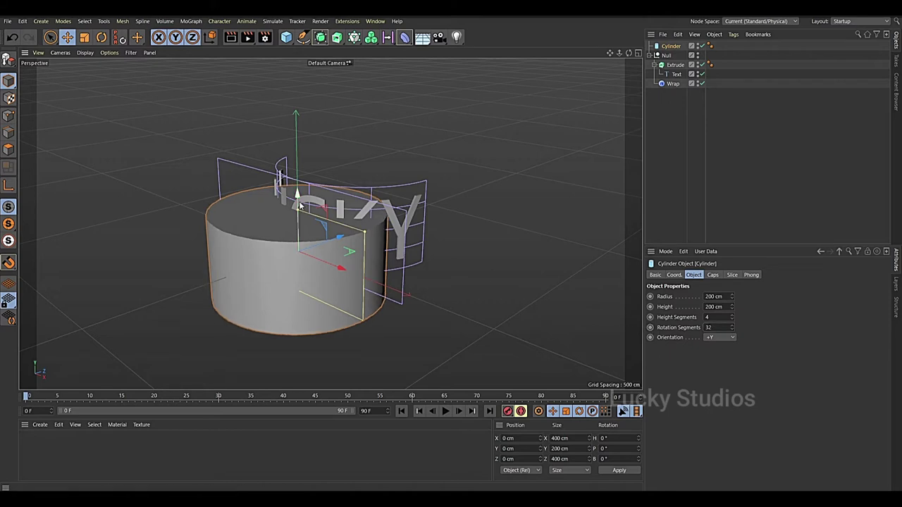
left_click_drag(299, 204, 300, 176)
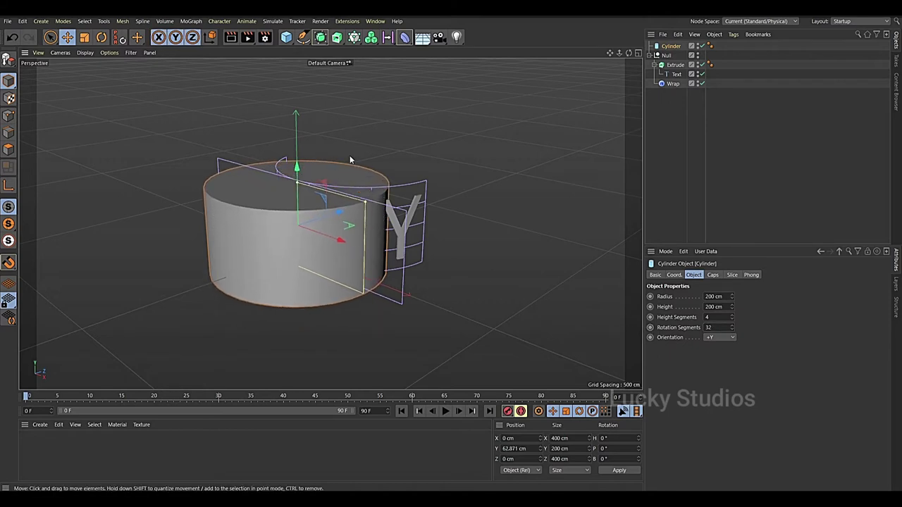
middle_click(351, 157)
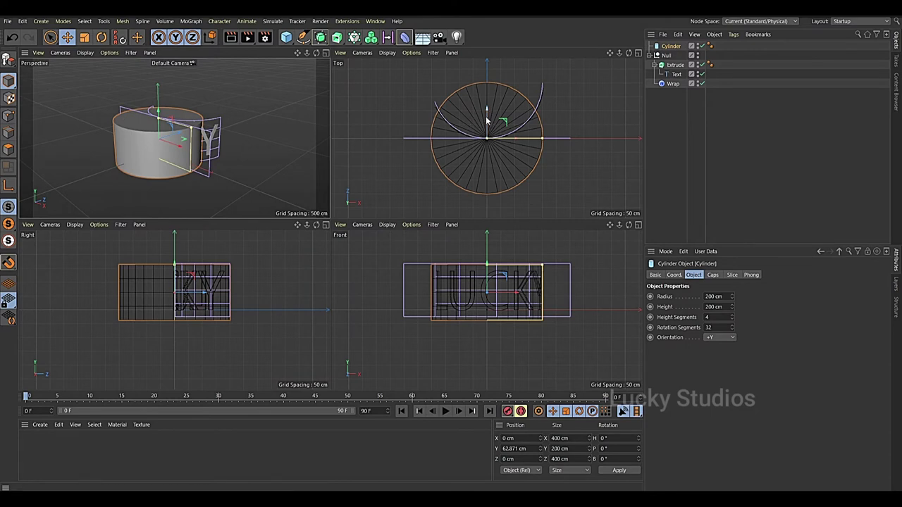
- Push the cylinder back along Z and turn on the Extrude's Display Color so the text shows white
left_click_drag(486, 121, 489, 65)
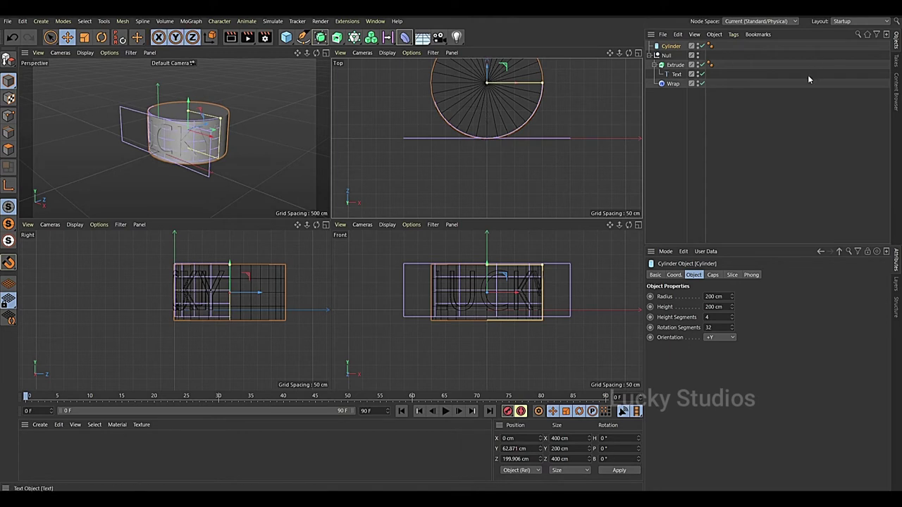
left_click(674, 64)
left_click(663, 276)
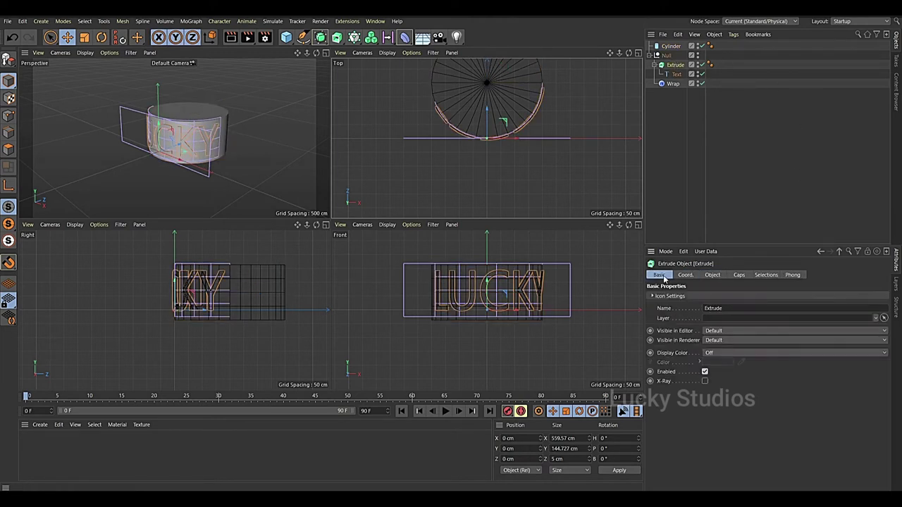
left_click(717, 353)
left_click(716, 385)
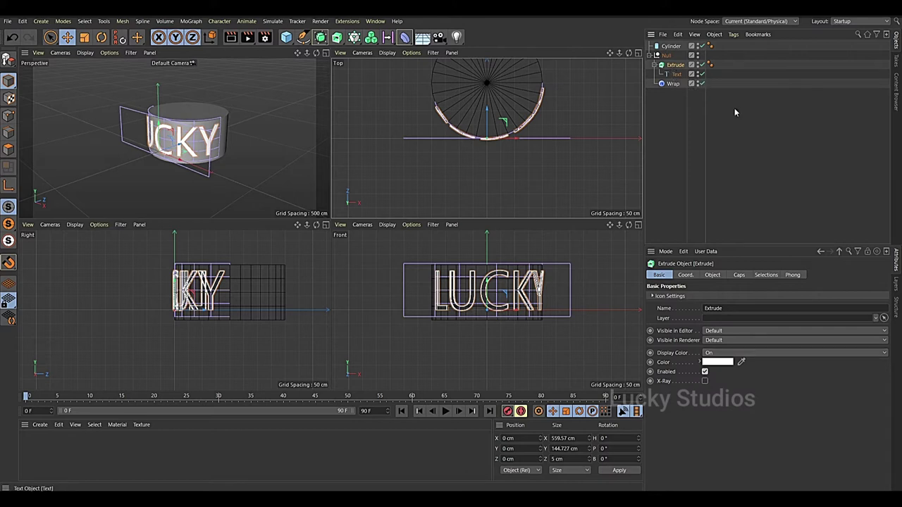
left_click(713, 275)
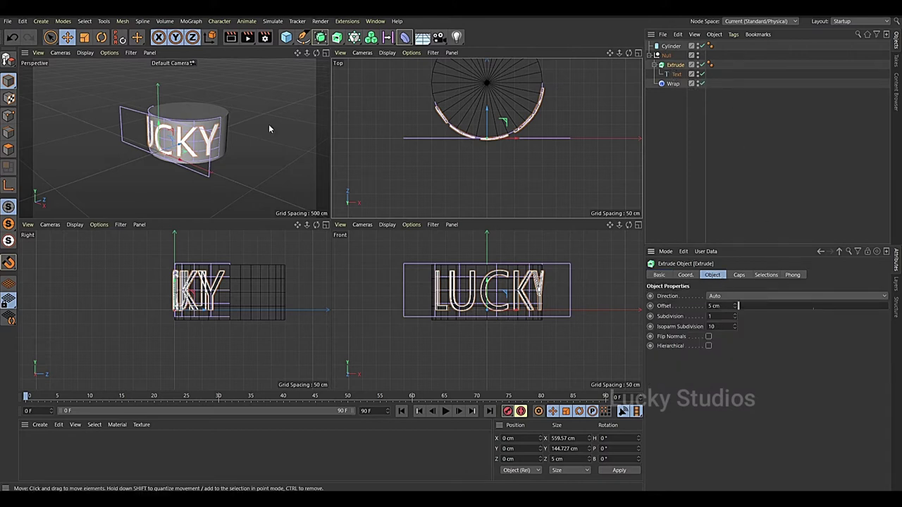
- Maximize the Perspective view with Wrap selected and test how Longitude End trims the text
scroll(218, 157, "up", 5)
left_click(674, 83)
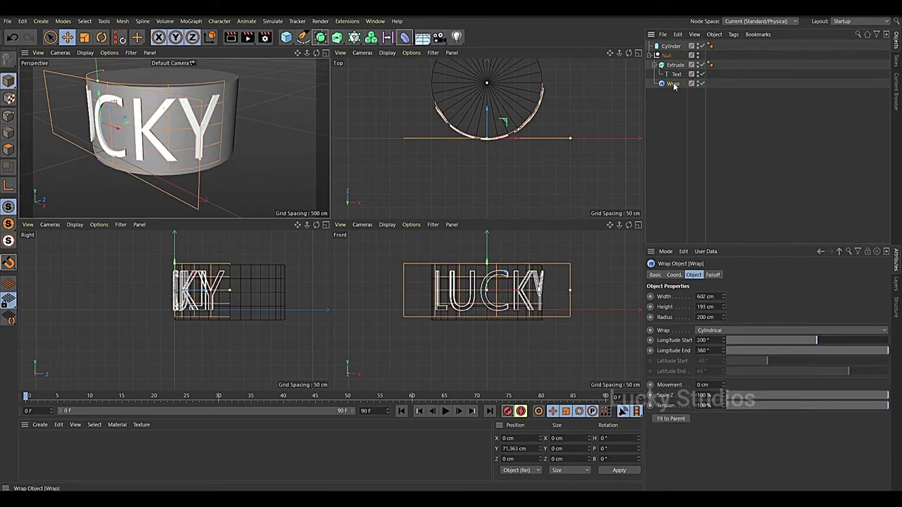
middle_click(288, 152)
scroll(525, 291, "down", 2)
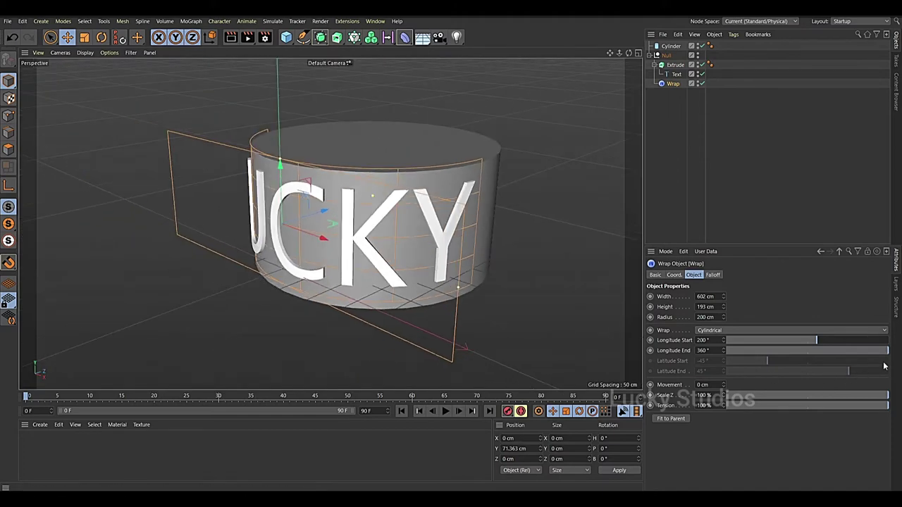
mouse_move(888, 355)
left_mouse_down()
mouse_move(821, 355)
mouse_move(818, 369)
mouse_move(878, 357)
mouse_move(829, 357)
mouse_move(820, 359)
mouse_move(895, 361)
left_mouse_up()
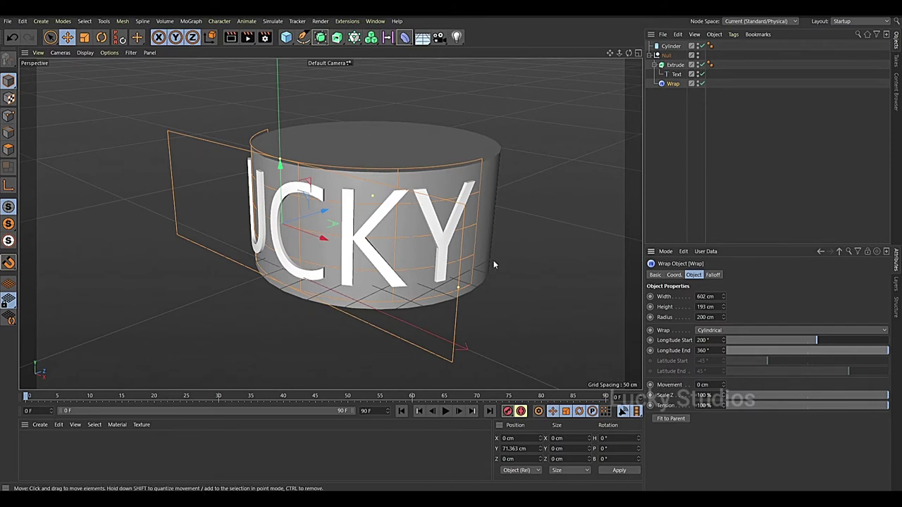
left_click(719, 330)
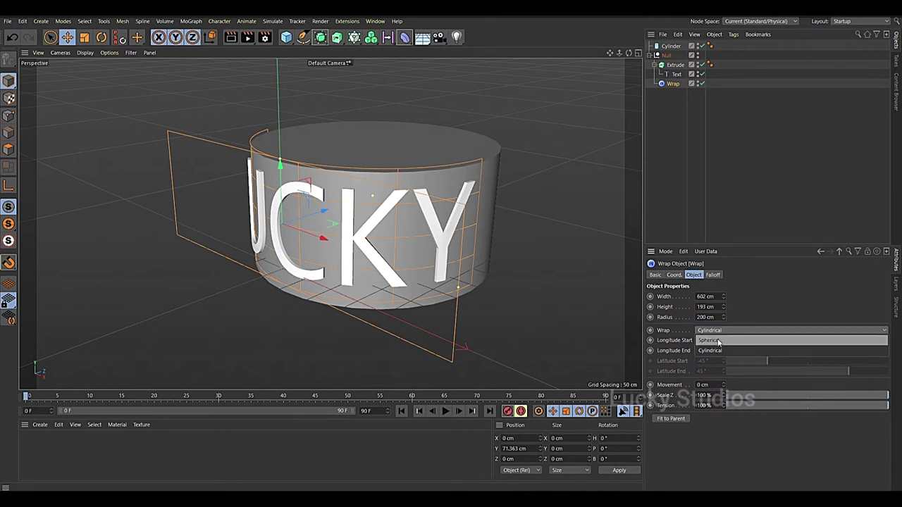
- Switch the Wrap to Spherical (latitude -45° to 45°) and hide the Cylinder in the viewport
left_click(716, 341)
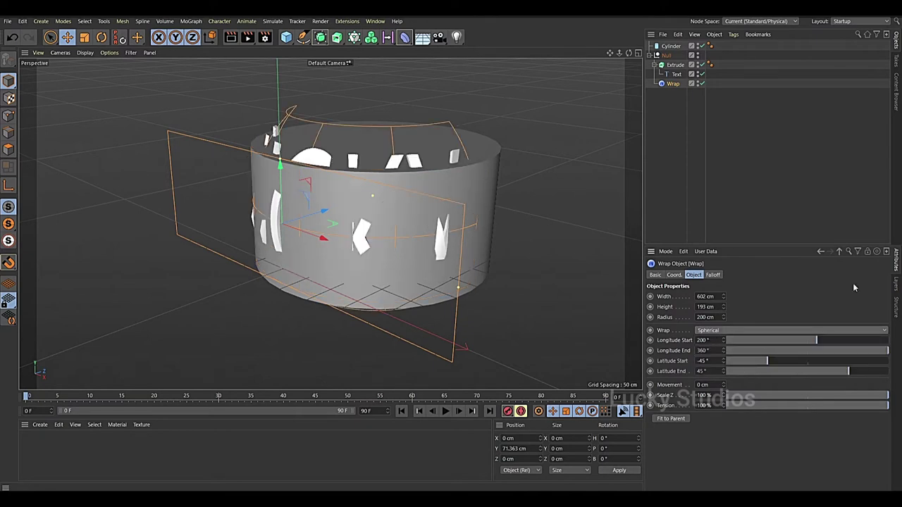
left_click(699, 47)
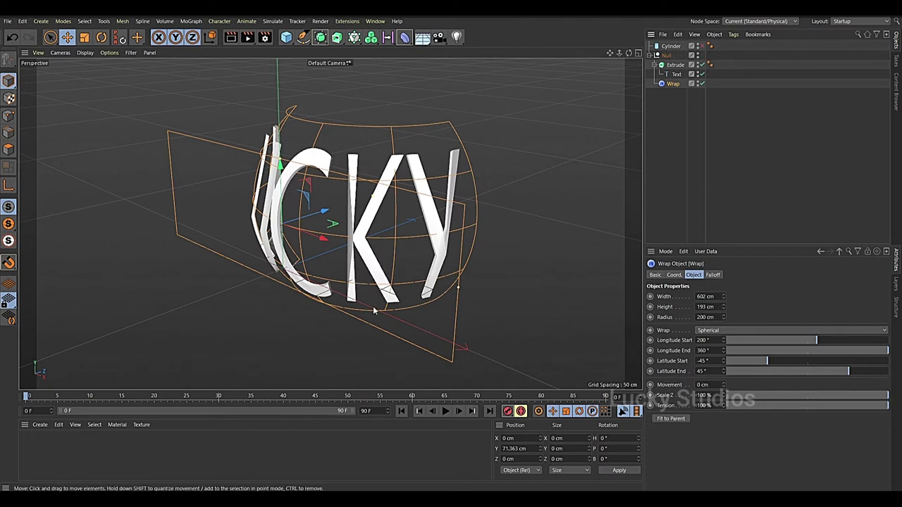
scroll(400, 280, "up", 2)
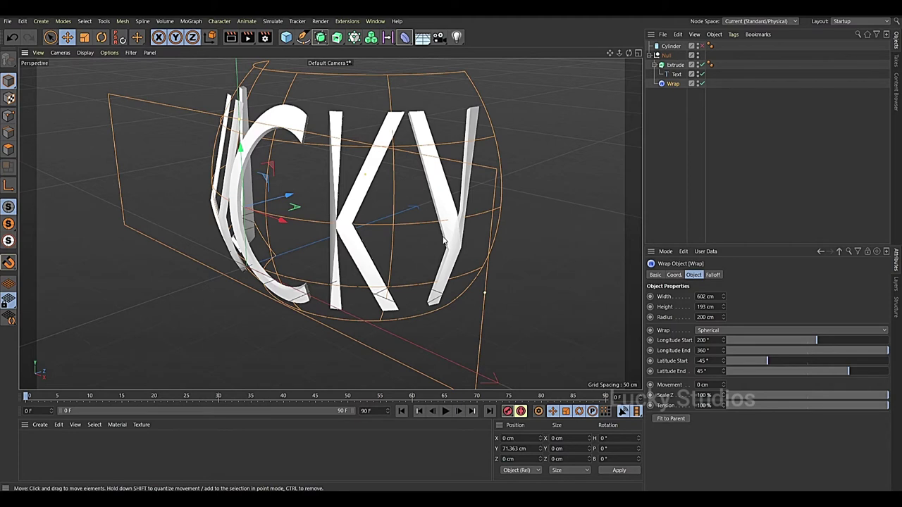
left_click(676, 74)
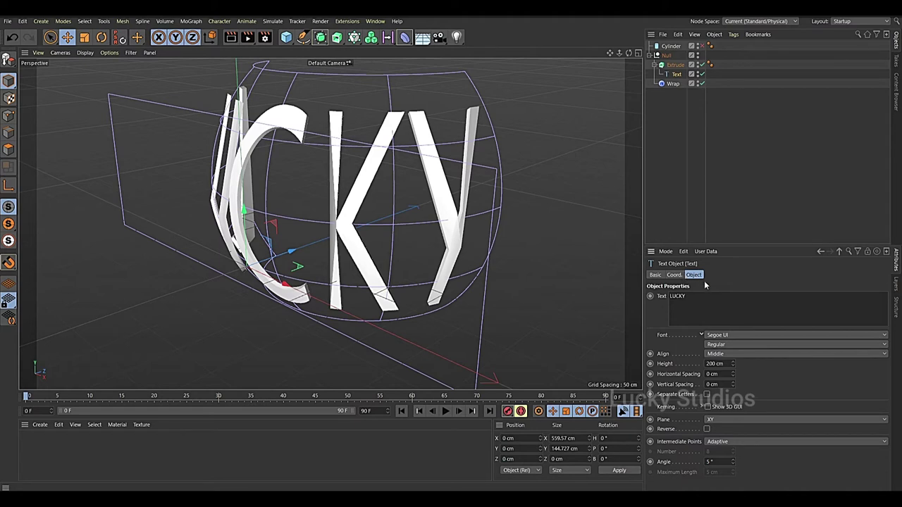
- Set the Text object's intermediate points to Uniform for smoother letters
left_click(719, 443)
left_click(733, 442)
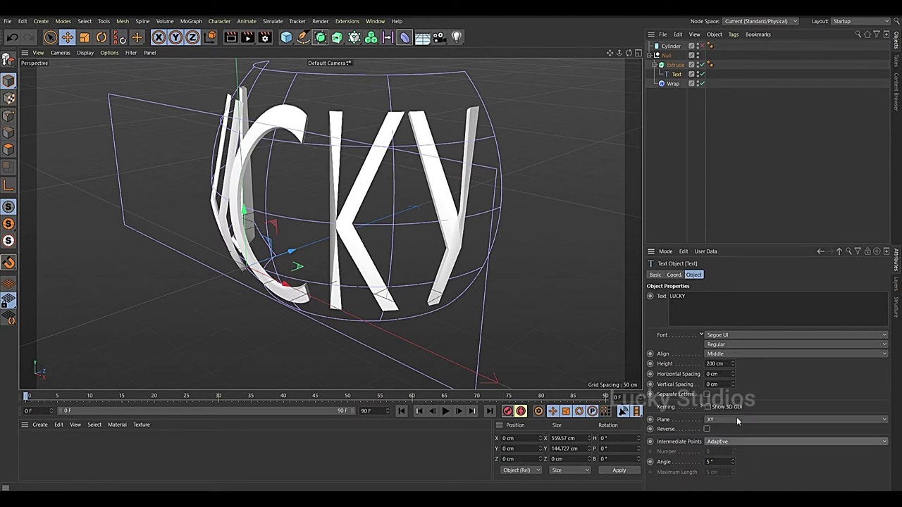
left_click(731, 443)
left_click(726, 411)
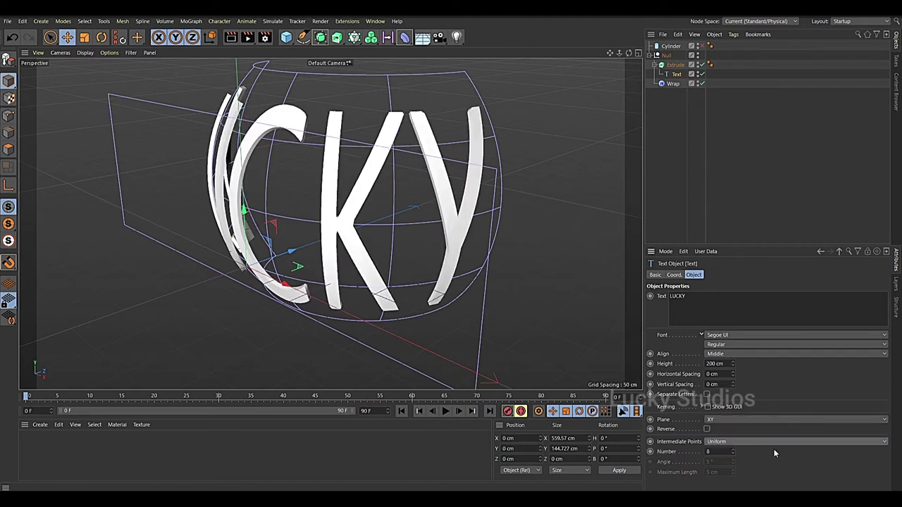
key("Tab")
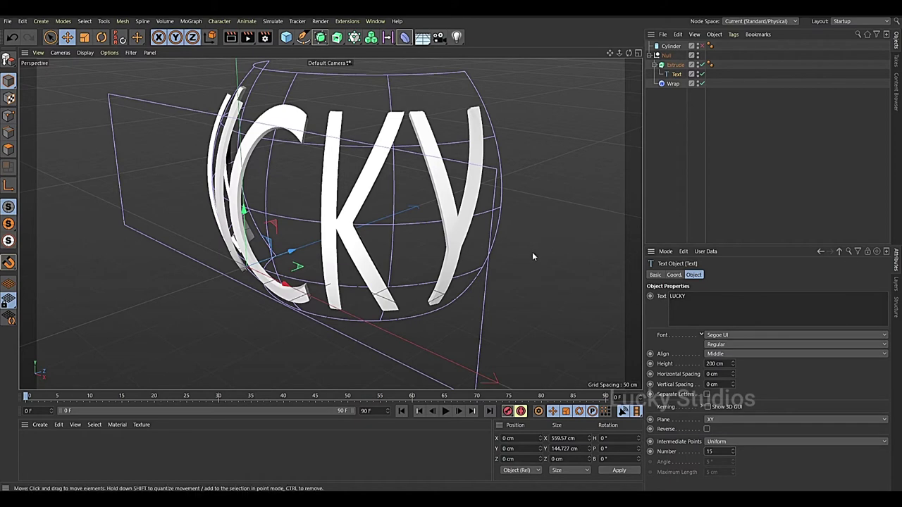
- Test the Wrap's latitude start and end, then switch the Wrap back to Cylindrical
scroll(398, 213, "down", 4)
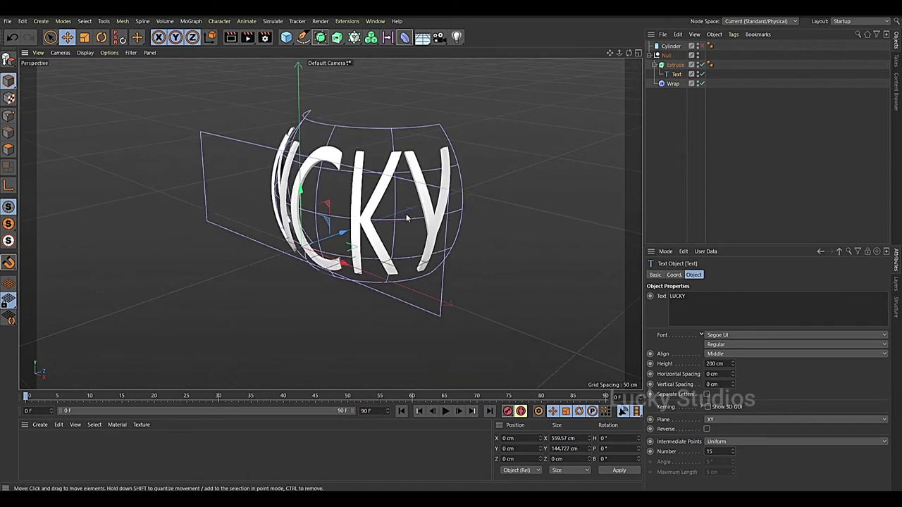
left_click(673, 84)
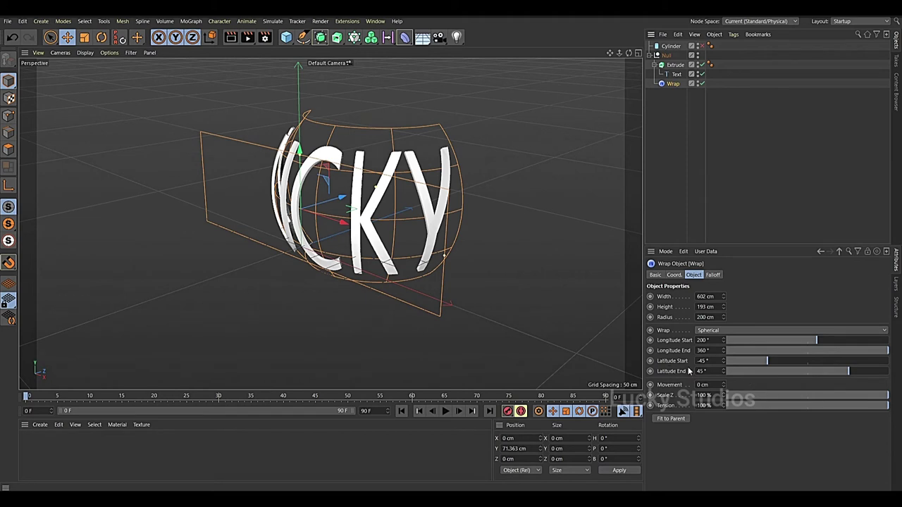
left_click_drag(849, 371, 836, 384)
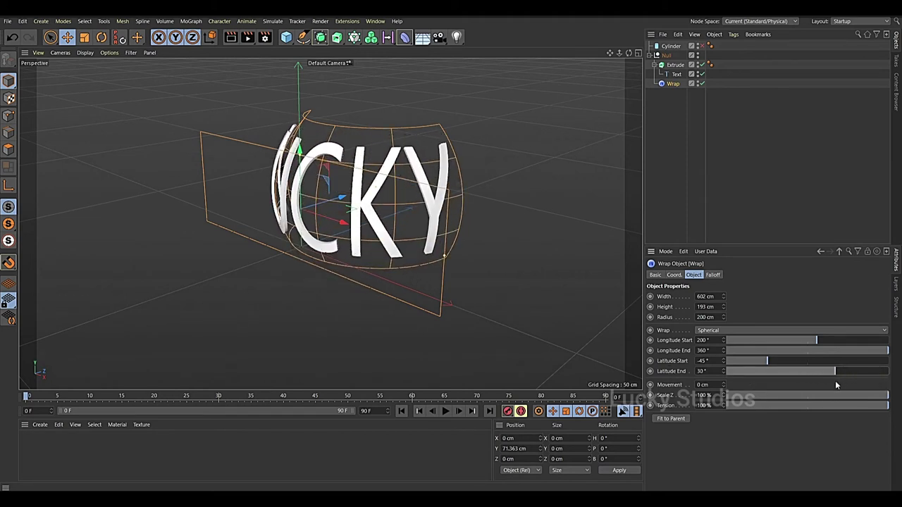
mouse_move(783, 360)
left_mouse_down()
mouse_move(770, 361)
mouse_move(812, 361)
mouse_move(768, 358)
left_mouse_up()
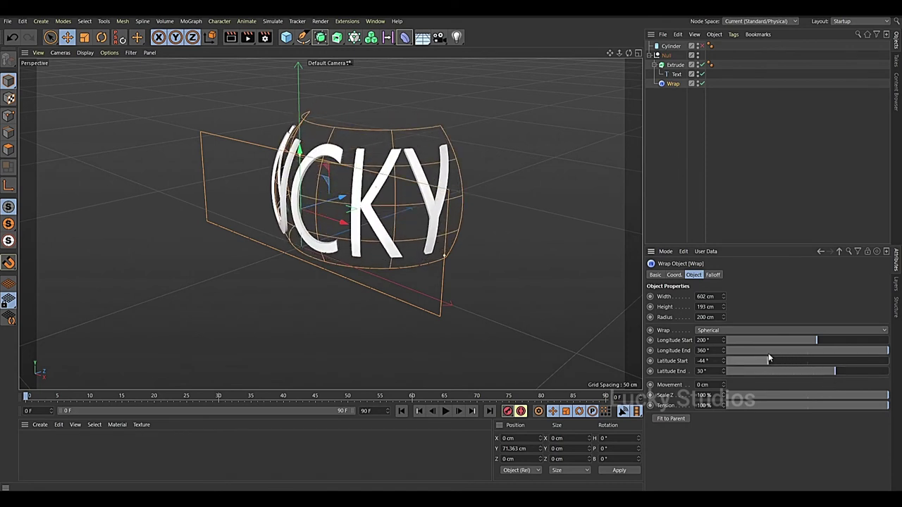
left_click(735, 331)
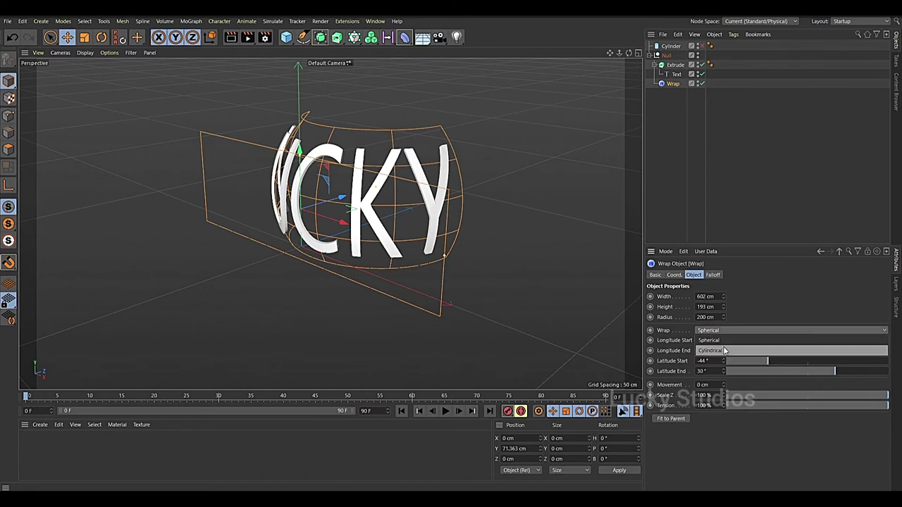
left_click(724, 350)
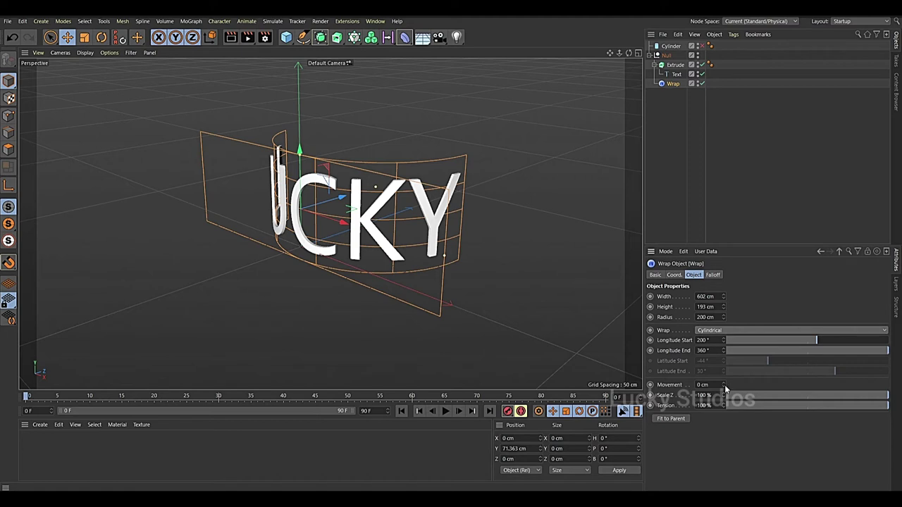
- Slide LUCKY along the wrap with Movement at 315 cm and orbit to face the text
left_click_drag(724, 384, 724, 305)
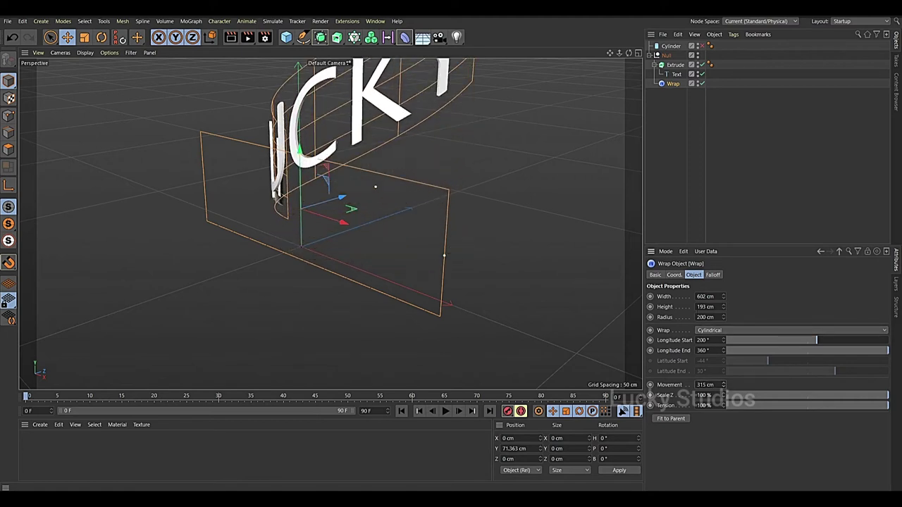
scroll(425, 228, "down", 2)
middle_click(438, 218)
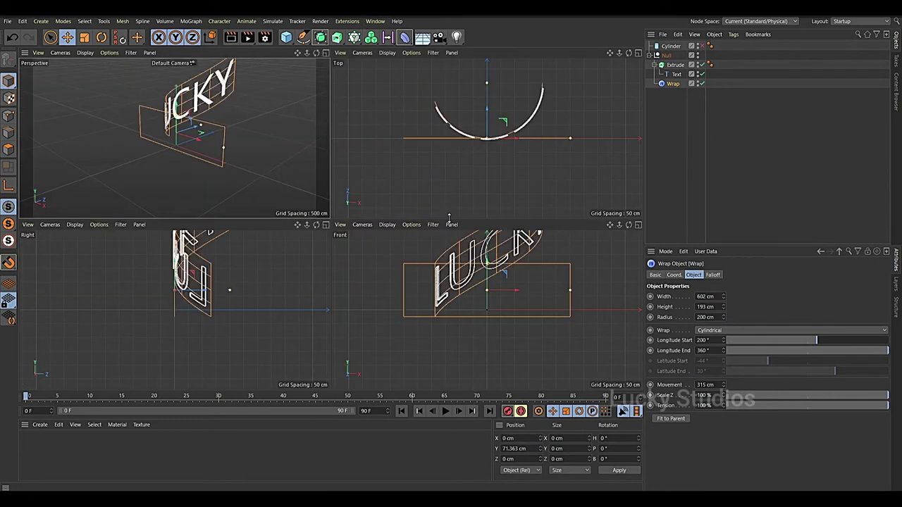
middle_click(229, 131)
left_click_drag(444, 202, 513, 208, "alt")
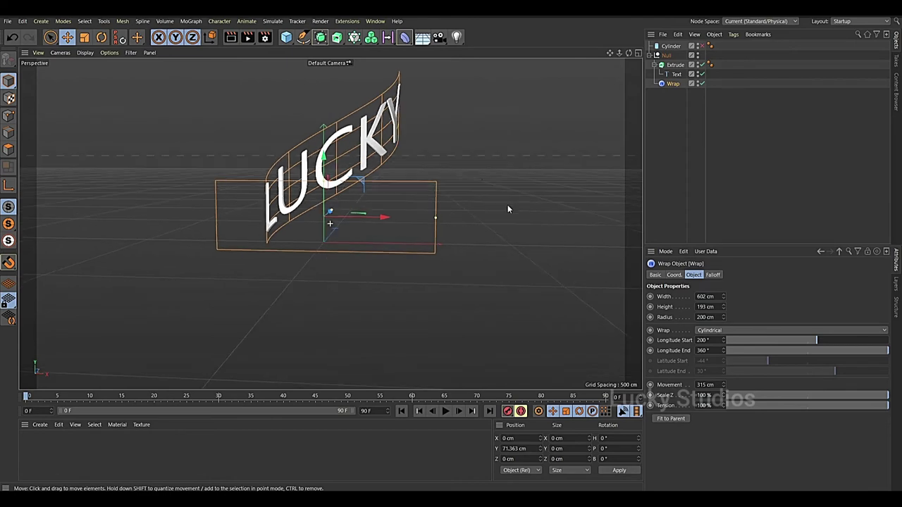
scroll(386, 168, "up", 5)
scroll(386, 168, "up", 2)
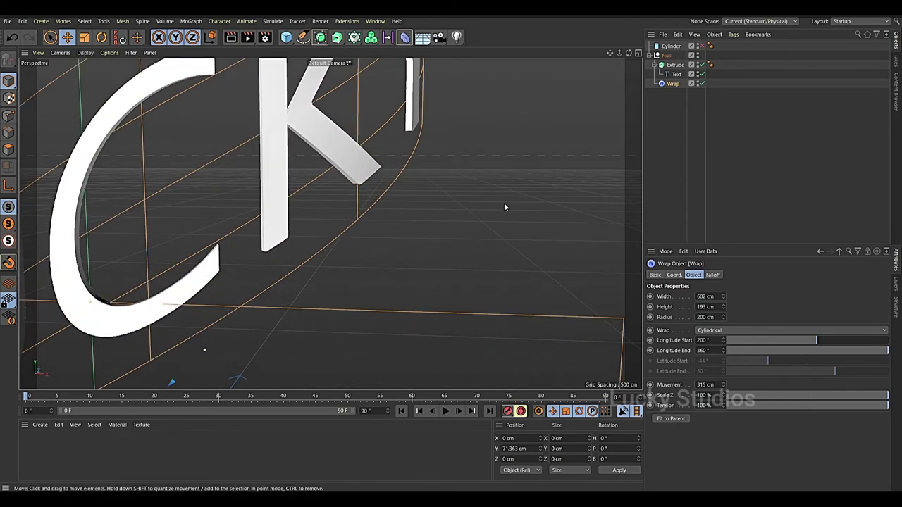
scroll(408, 230, "down", 3)
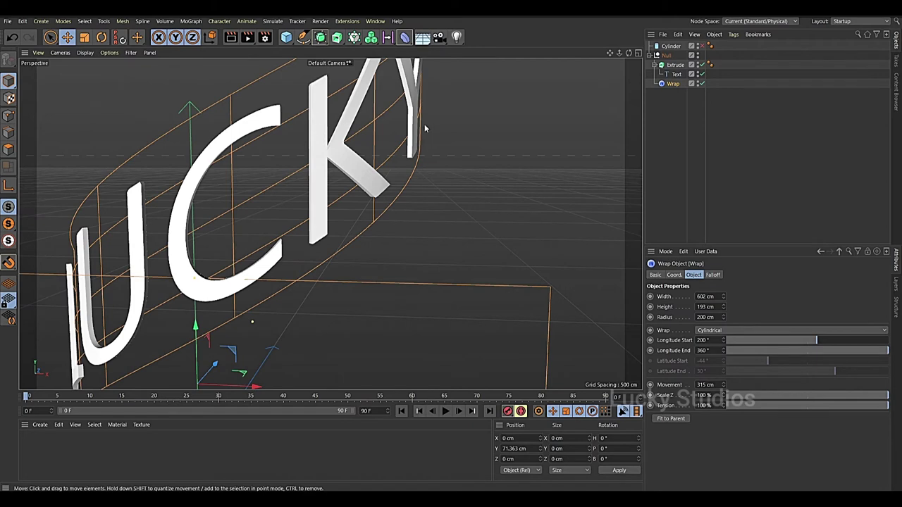
scroll(425, 129, "up", 2)
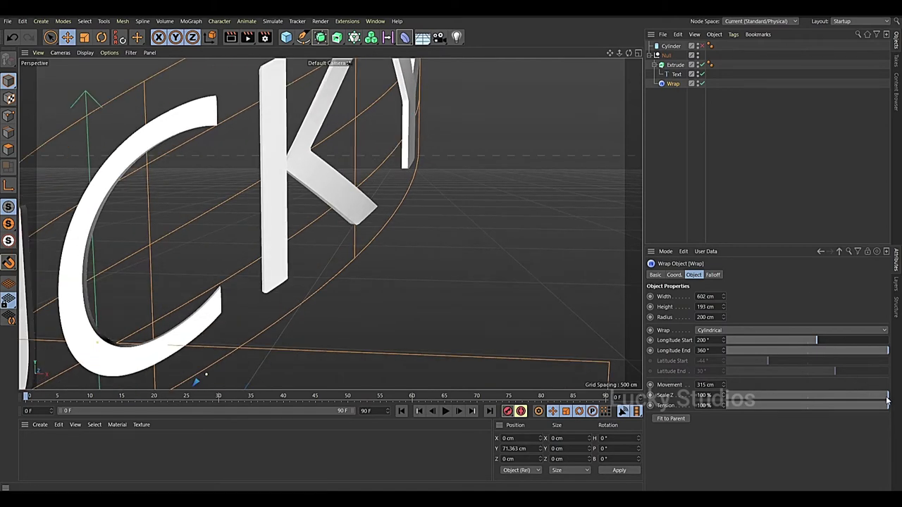
- Try lowering Scale Z, reset Movement to 0 cm, lower Tension slightly, and select all five objects
mouse_move(887, 401)
left_mouse_down()
mouse_move(718, 412)
mouse_move(890, 399)
left_mouse_up()
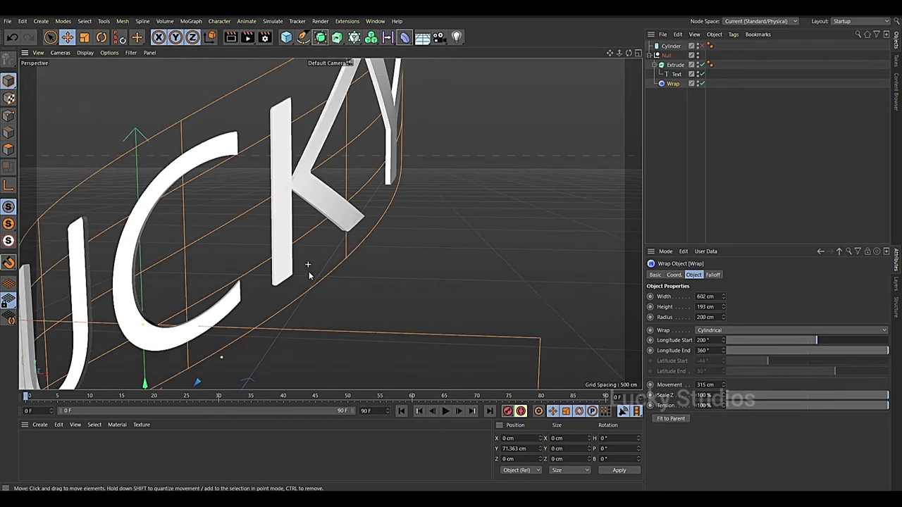
scroll(308, 275, "down", 6)
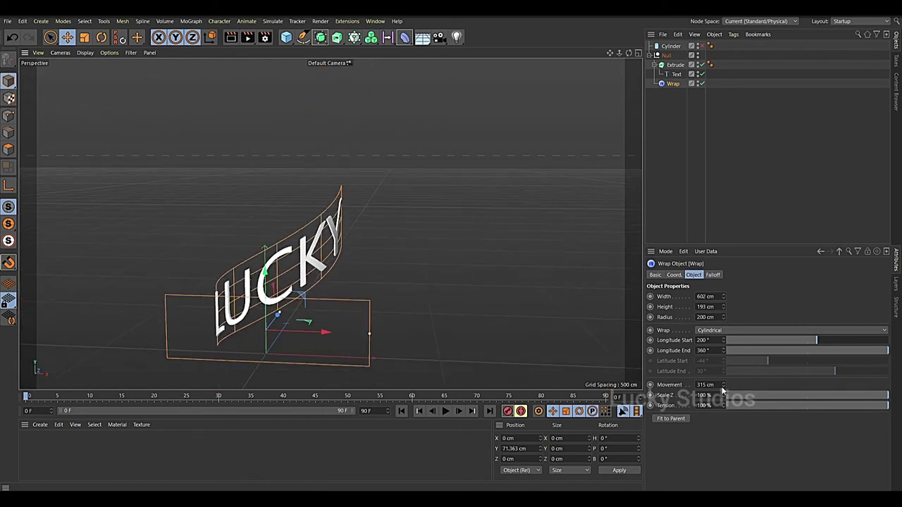
left_click_drag(724, 389, 723, 395)
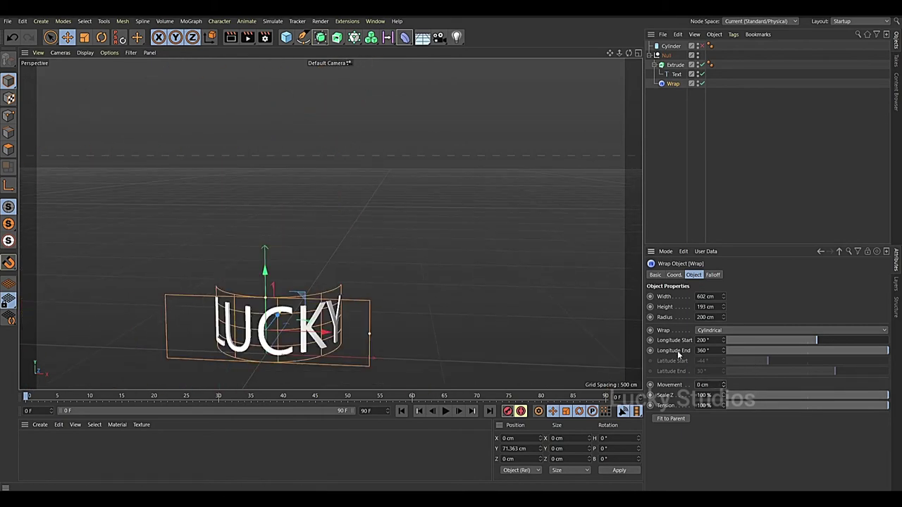
left_click_drag(367, 307, 377, 221, "alt")
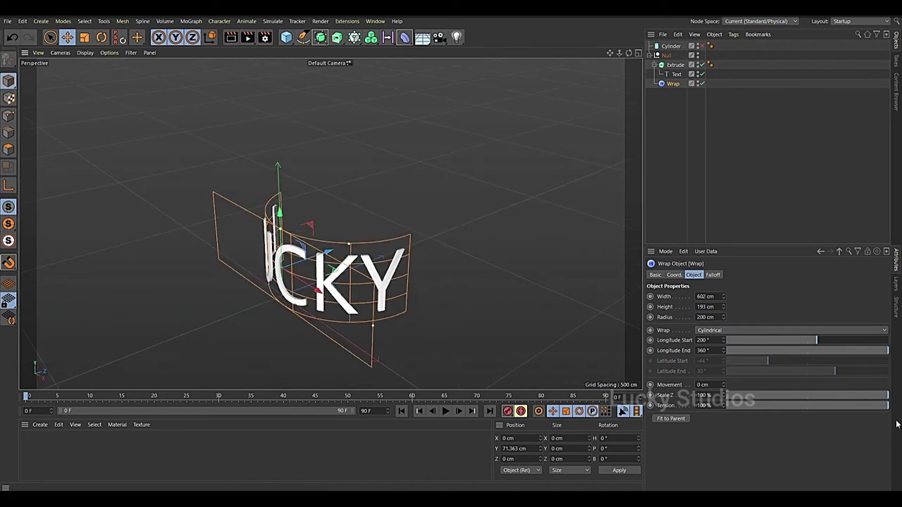
mouse_move(887, 406)
left_mouse_down()
mouse_move(698, 408)
mouse_move(887, 406)
left_mouse_up()
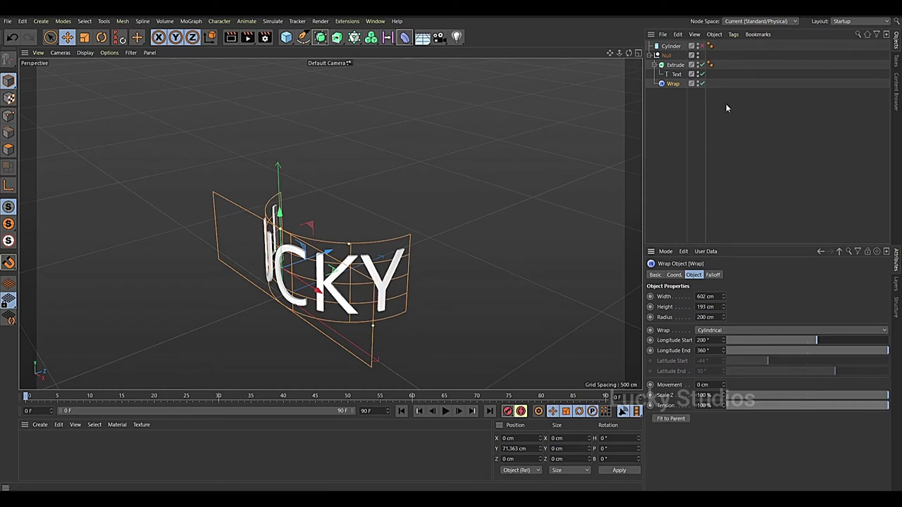
left_click_drag(735, 106, 659, 47)
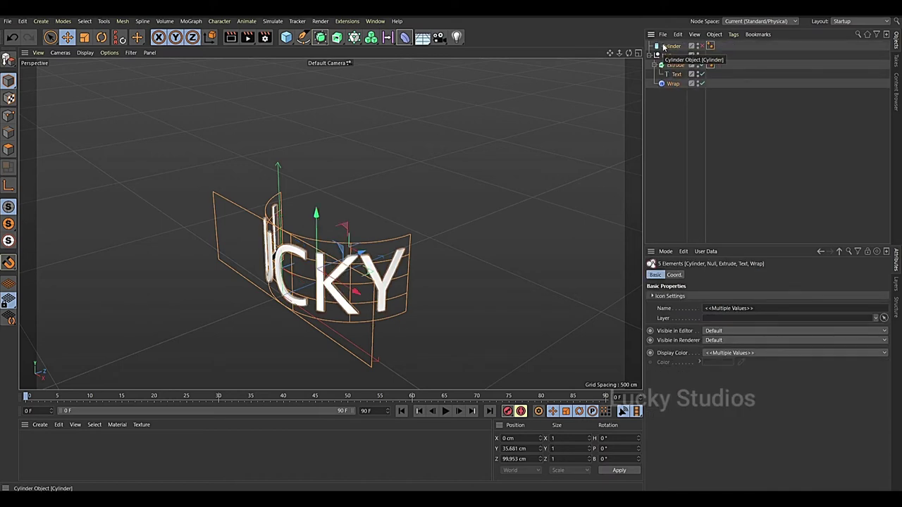
- Clear the scene and add a new Cylinder oriented along the X axis
key("Delete")
left_click_drag(290, 45, 483, 55)
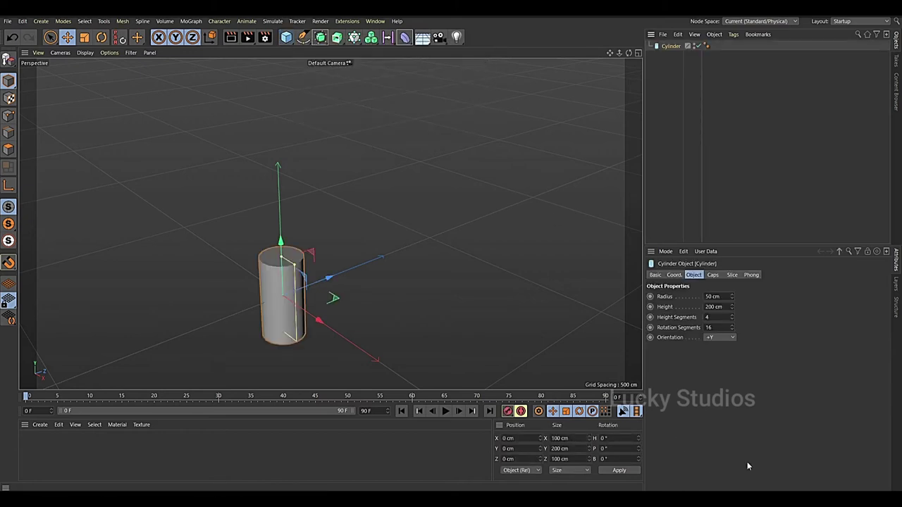
left_click(719, 337)
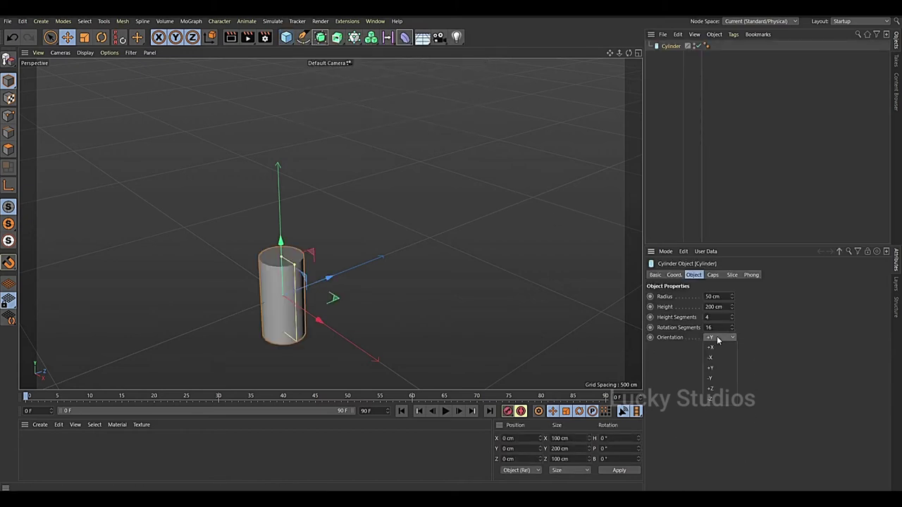
left_click(715, 348)
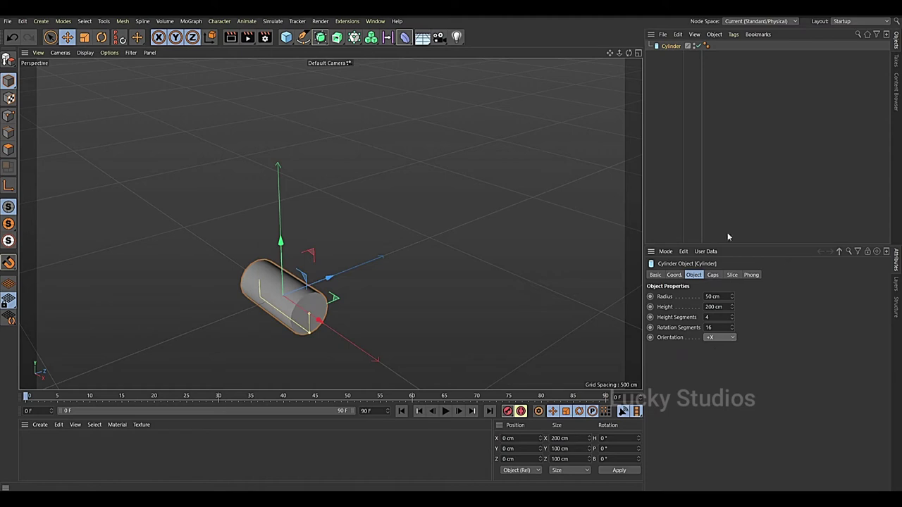
scroll(347, 255, "down", 5)
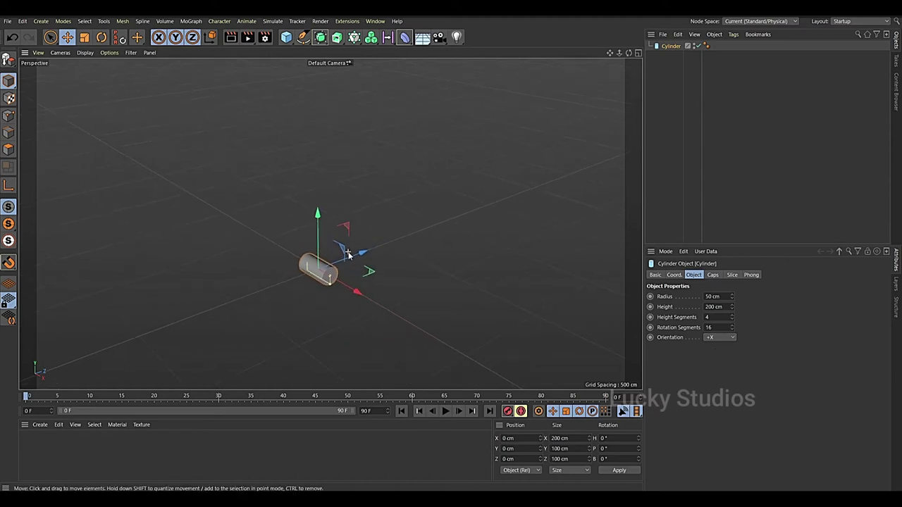
scroll(347, 255, "down", 1)
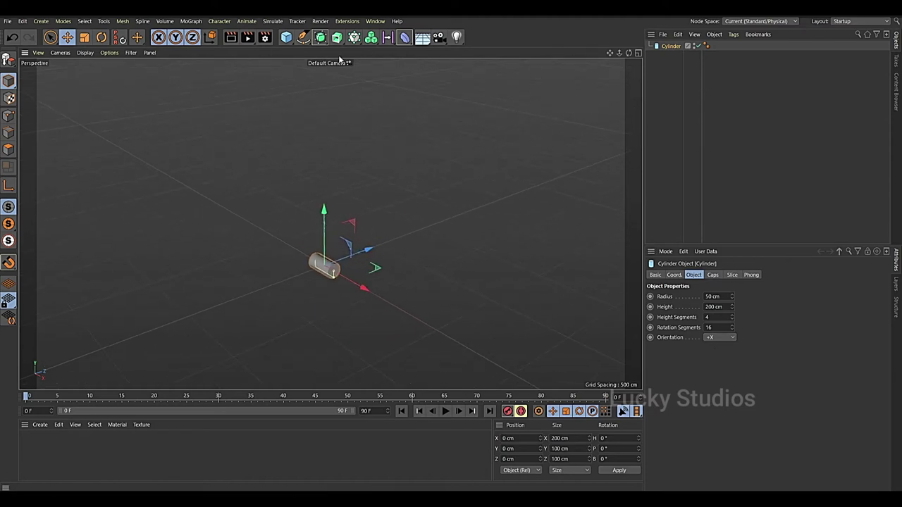
- Switch to the Spline Pen with B-Spline as the spline type
left_click(302, 37)
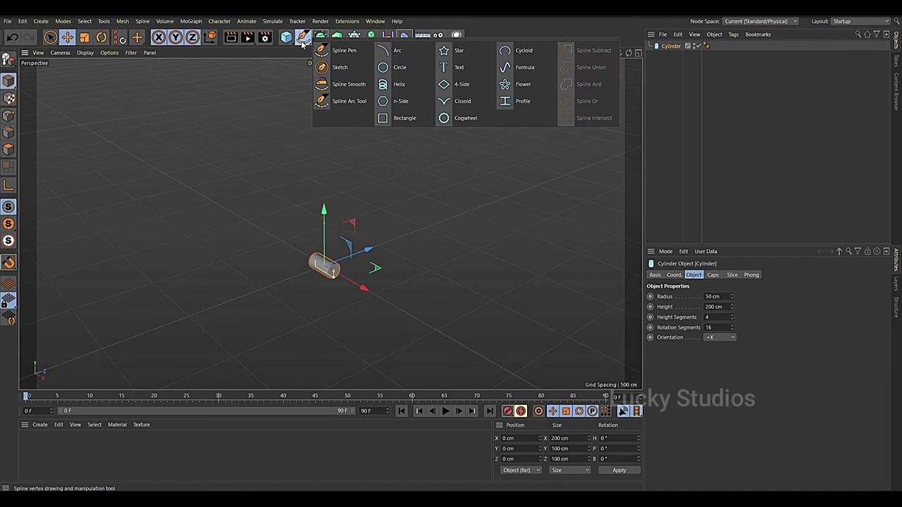
left_click(342, 50)
left_click(758, 287)
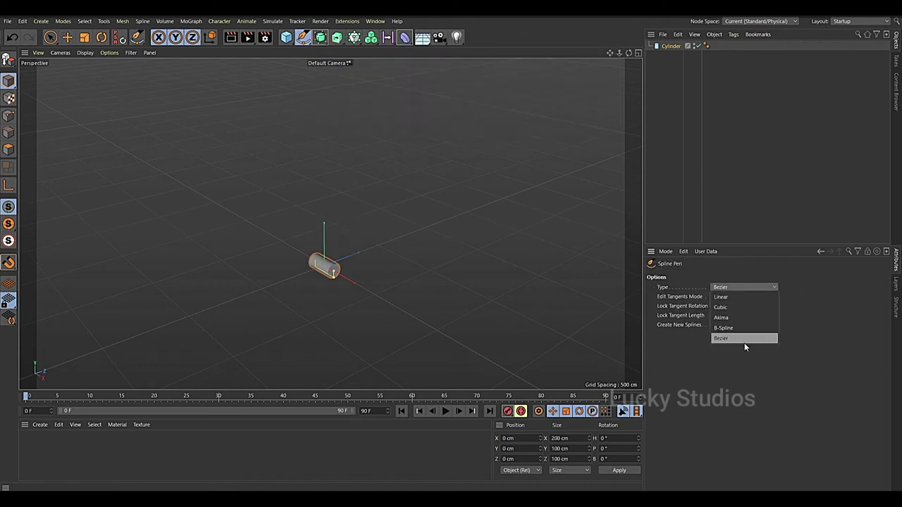
left_click(733, 326)
- Draw a six-point open looping curve from left to right across the ground
left_click_drag(312, 257, 310, 244, "alt")
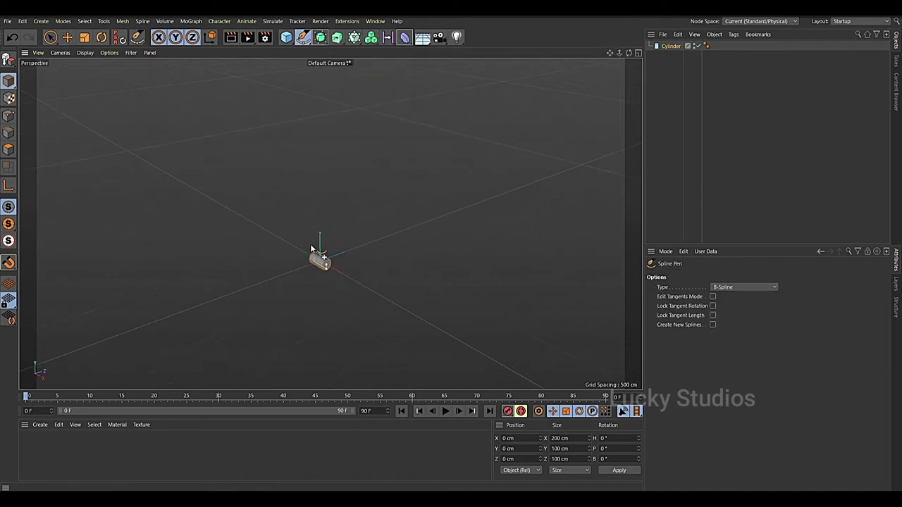
left_click(136, 203)
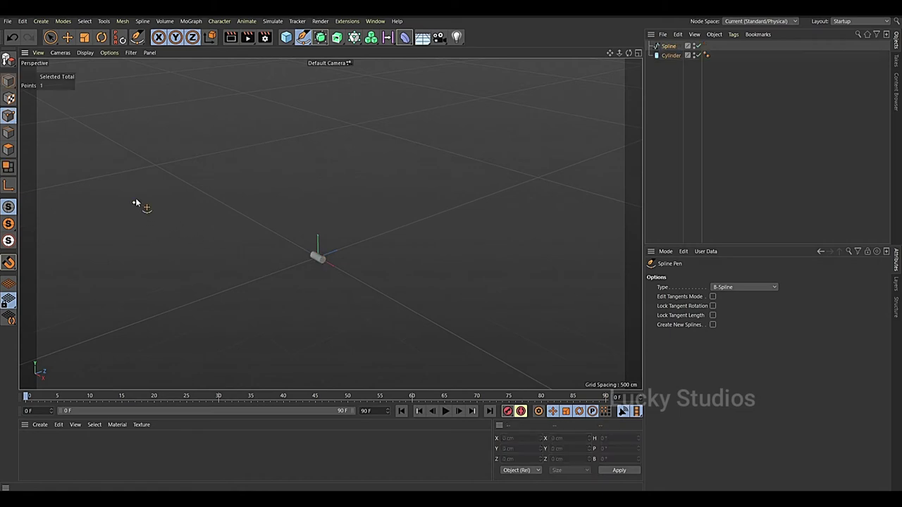
left_click(332, 144)
left_click(229, 302)
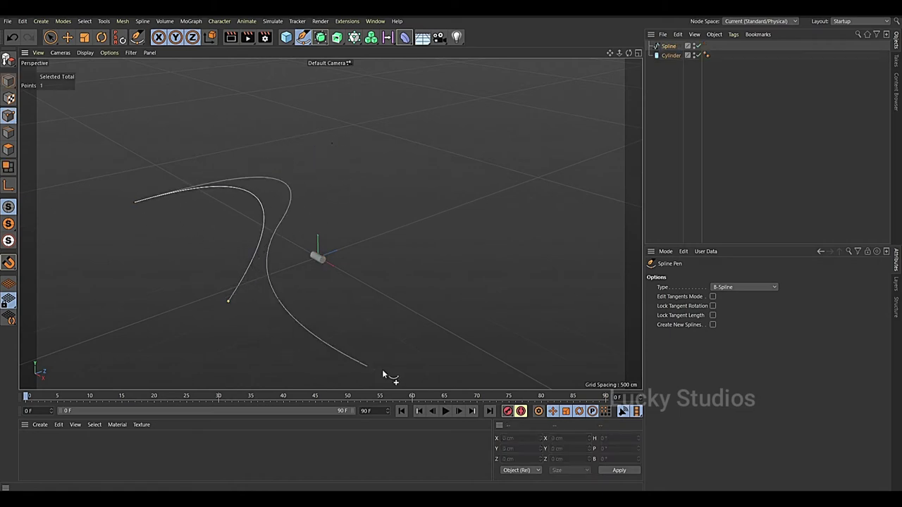
left_click(451, 372)
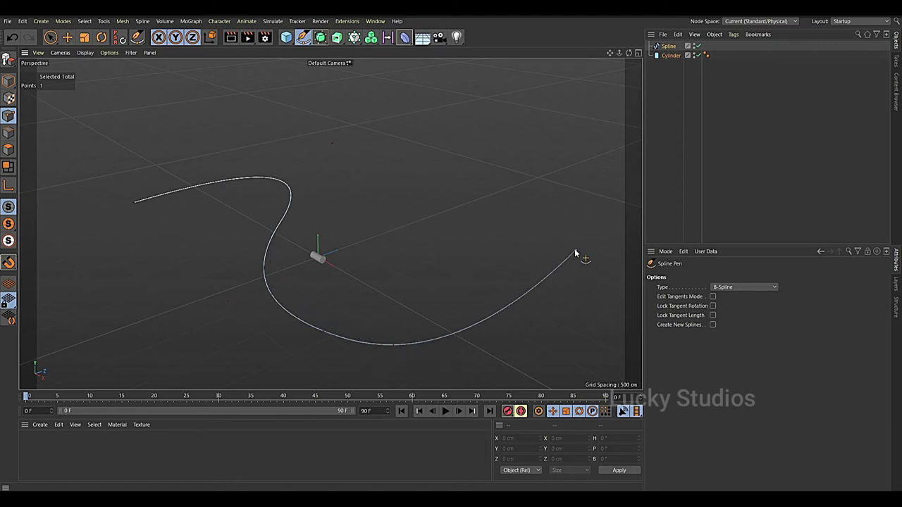
left_click(575, 251)
left_click(413, 184)
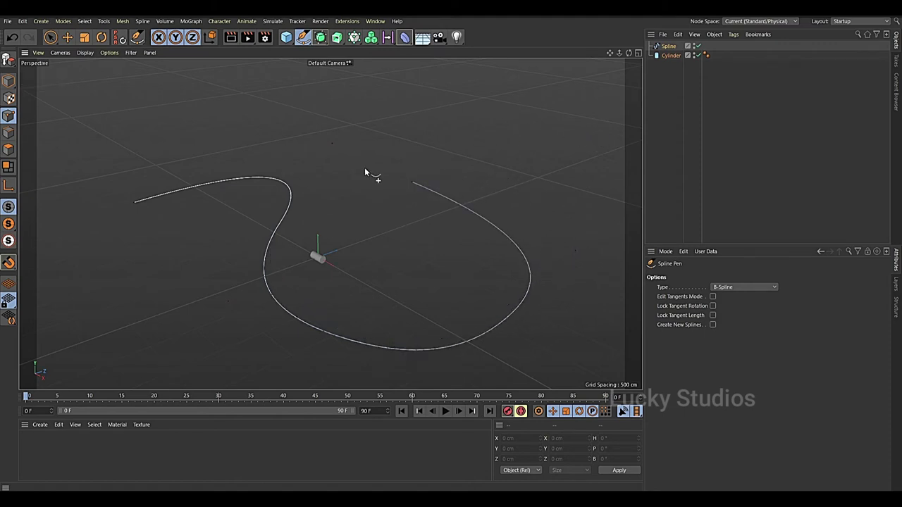
scroll(365, 167, "up", 2)
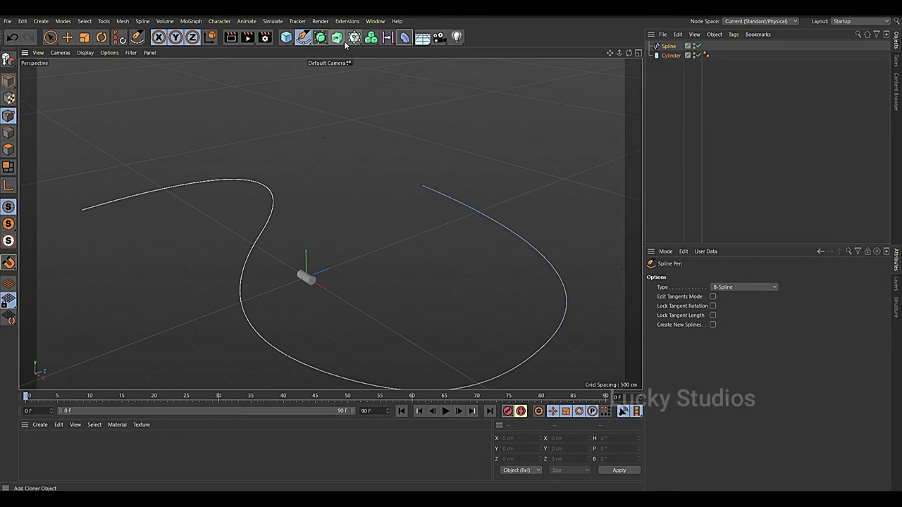
- Add a Spline Wrap deformer and group it with the Cylinder under a Null (Alt+G)
left_click(407, 41)
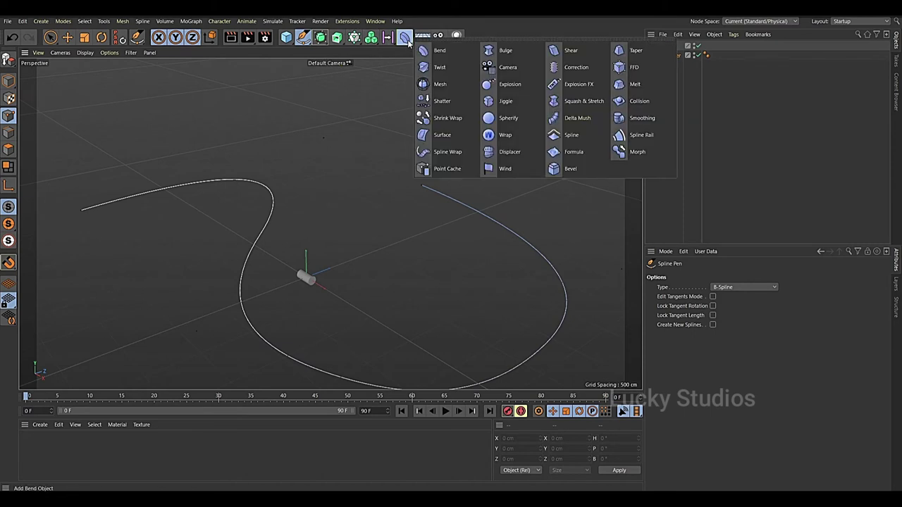
left_click(442, 153)
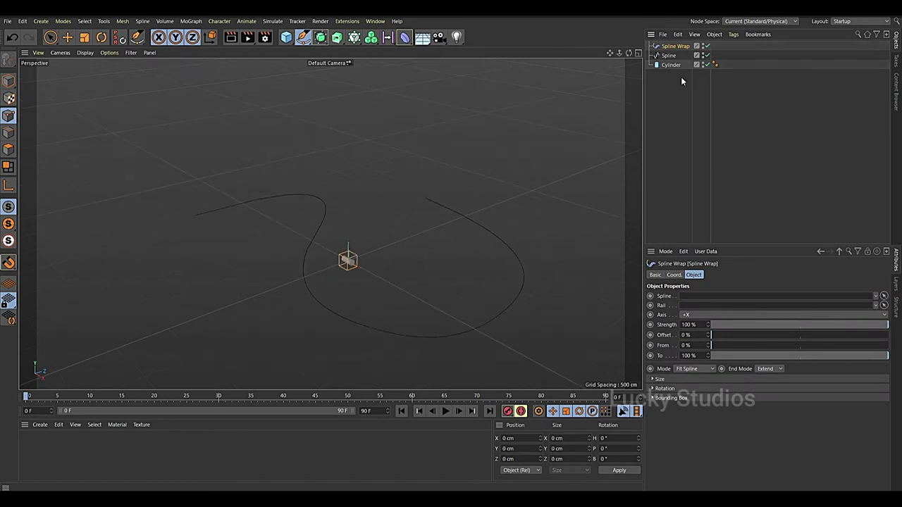
left_click(671, 65)
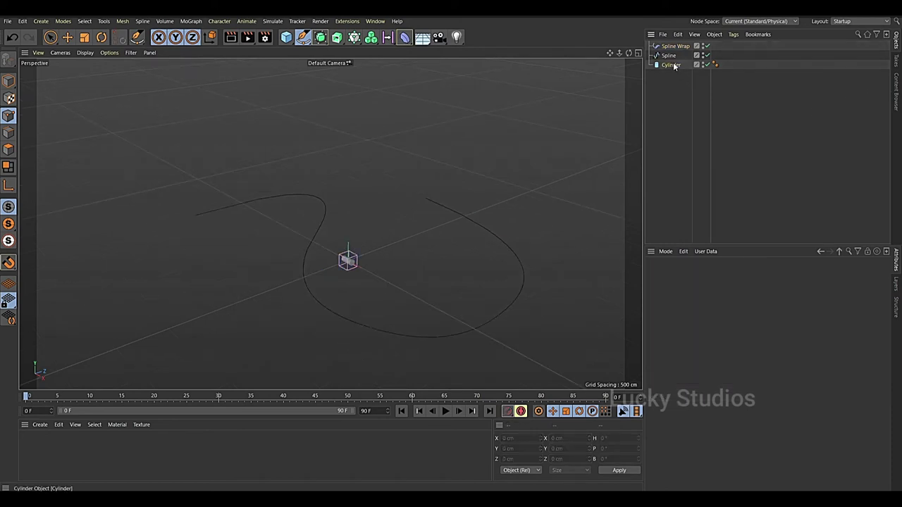
left_click(674, 47, "ctrl")
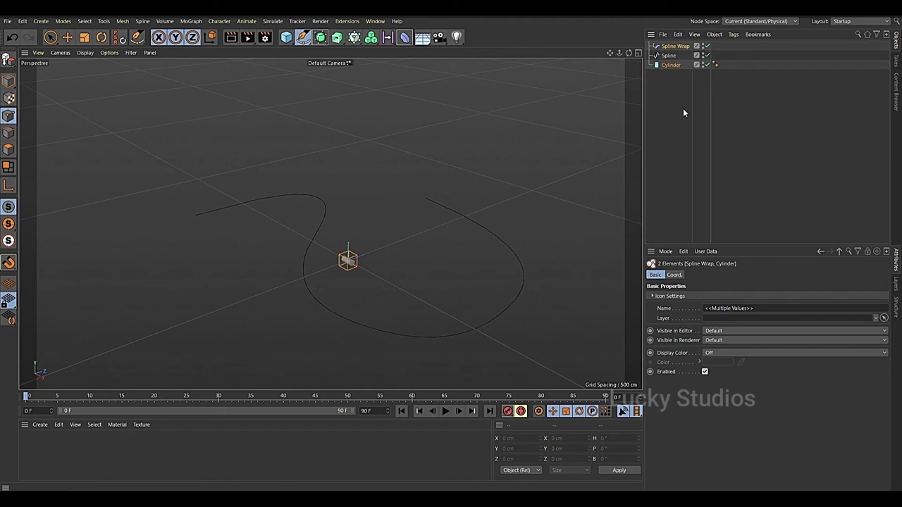
key("alt+g")
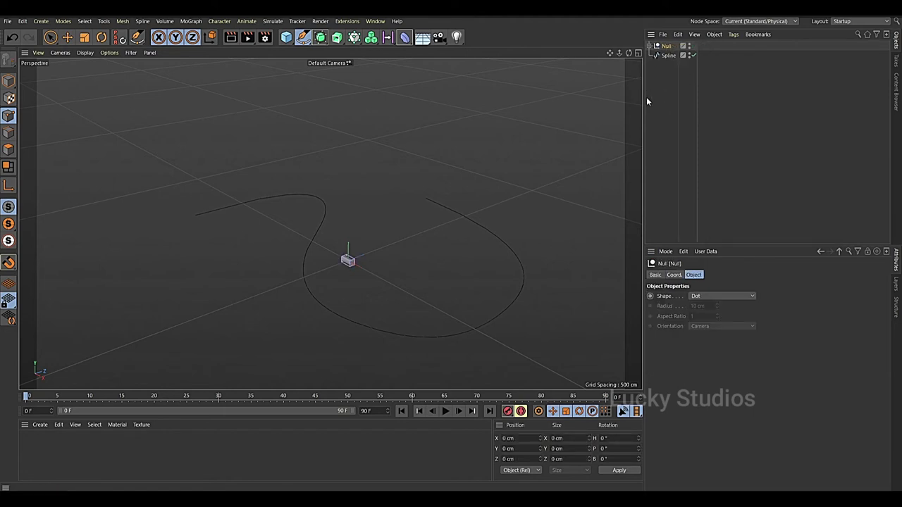
- Link the drawn Spline into the Spline Wrap's Spline field so the tube follows it
left_click(666, 56)
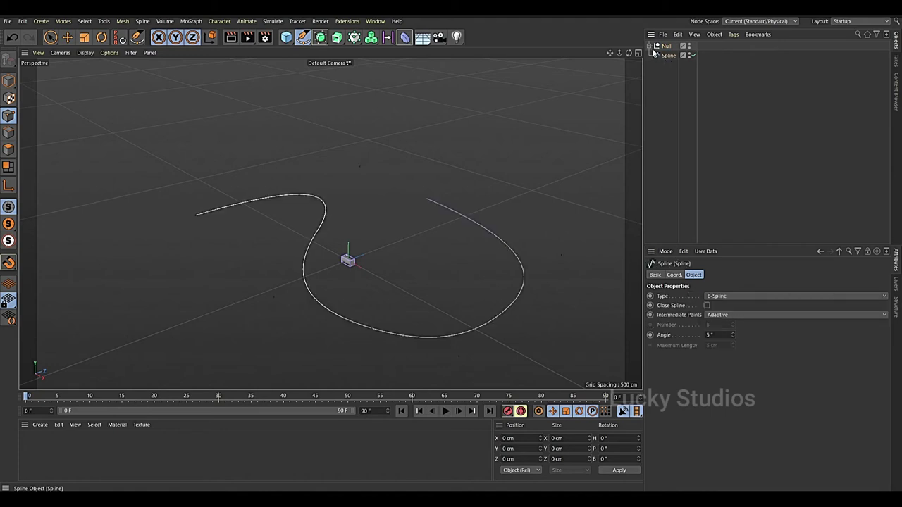
left_click(650, 45)
left_click(679, 56)
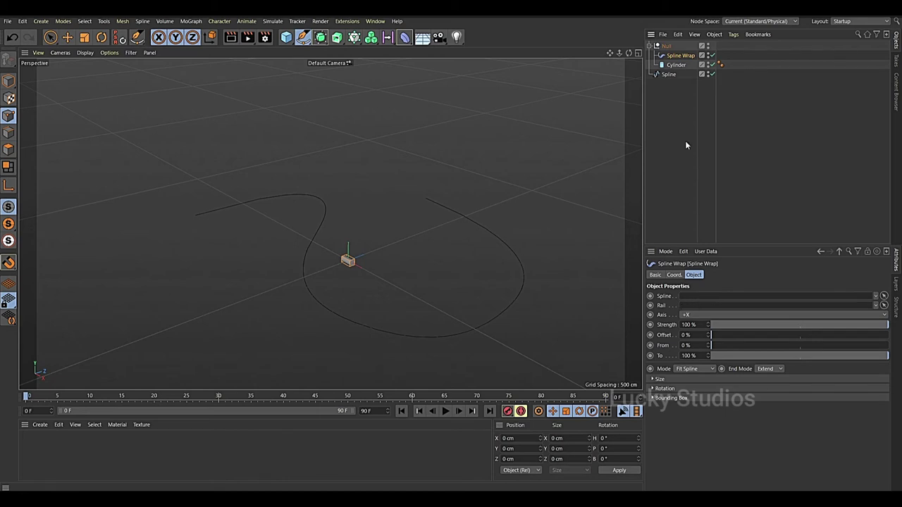
left_click_drag(668, 75, 720, 296)
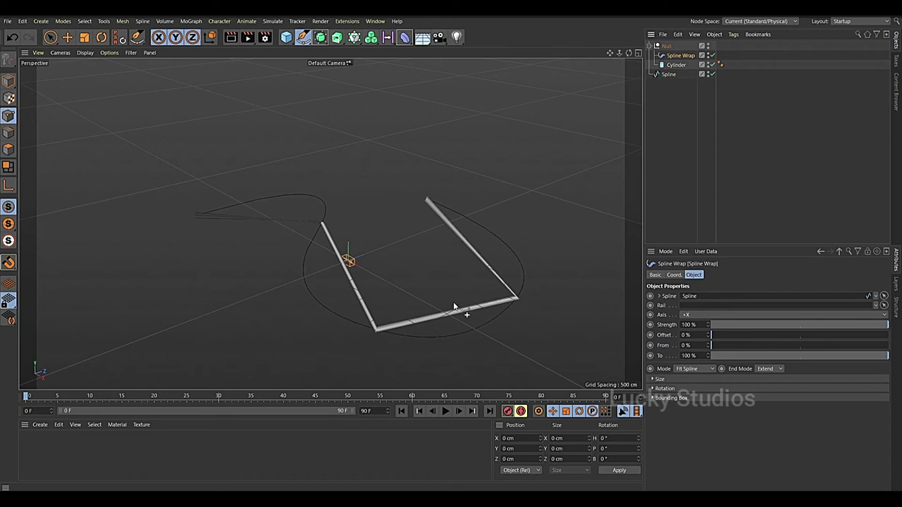
left_click_drag(456, 299, 452, 297, "alt")
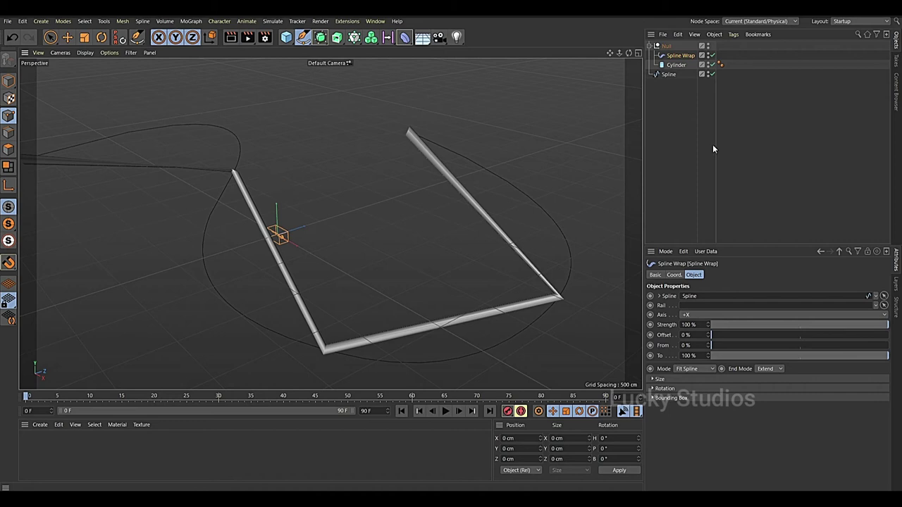
left_click(675, 65)
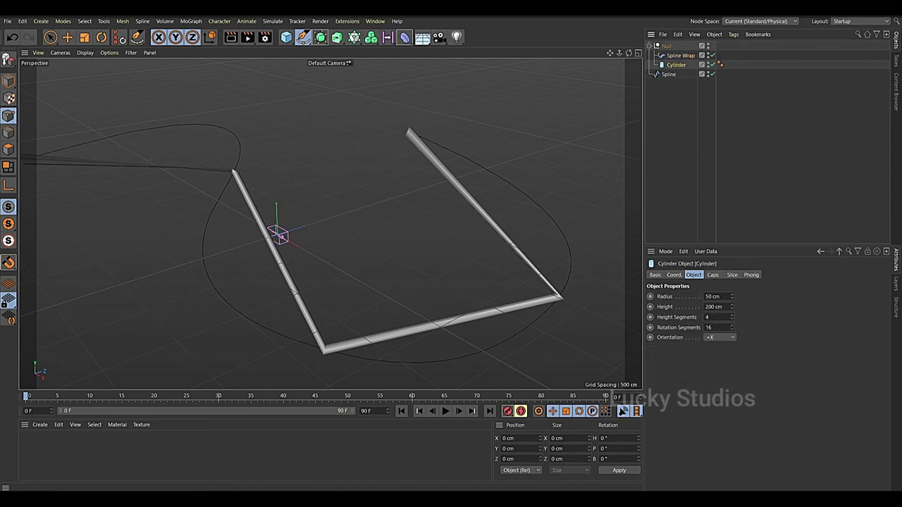
- Raise the Cylinder's Height Segments to 64 for a smooth bend
scroll(466, 254, "down", 2)
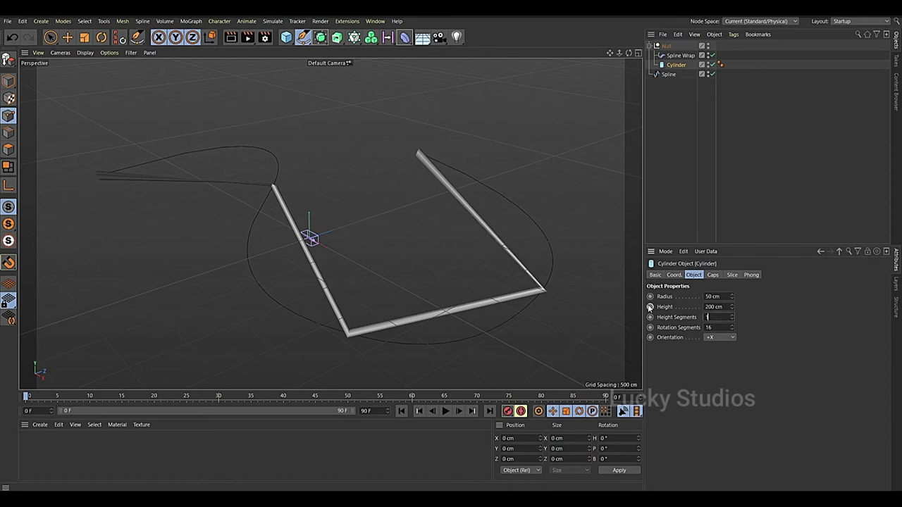
key("Return")
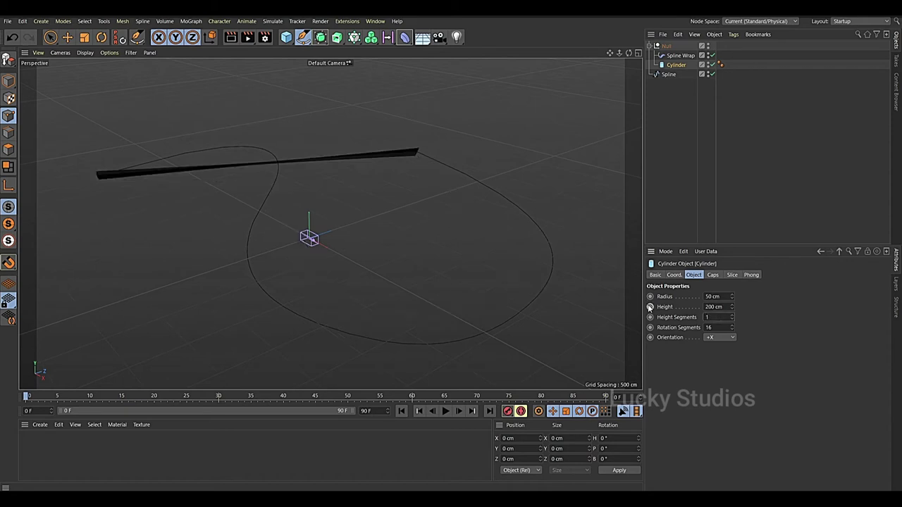
left_click(734, 319)
left_click(733, 319)
left_click(733, 318)
left_click(733, 319)
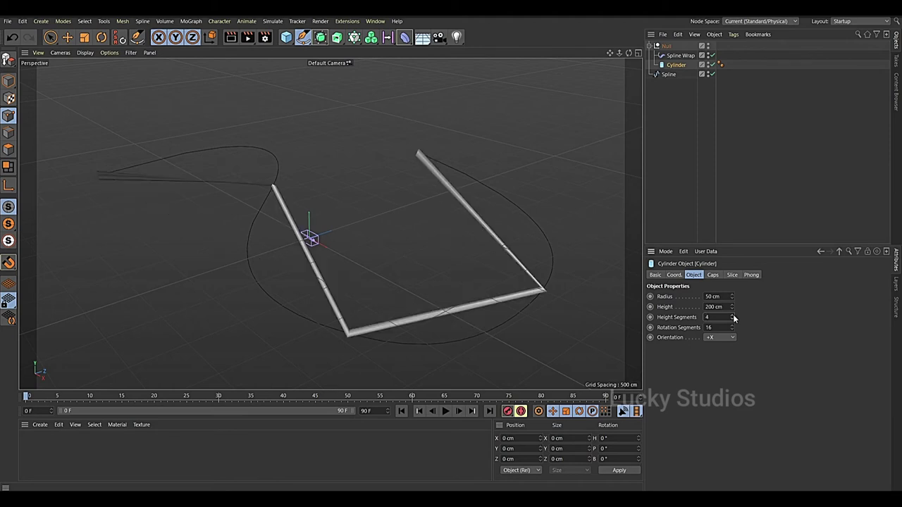
left_click(733, 318)
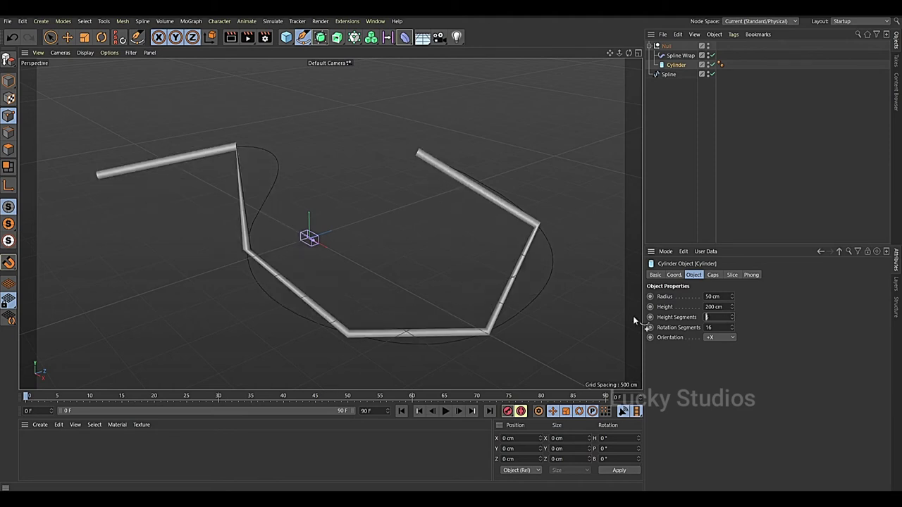
type("50")
key("Return")
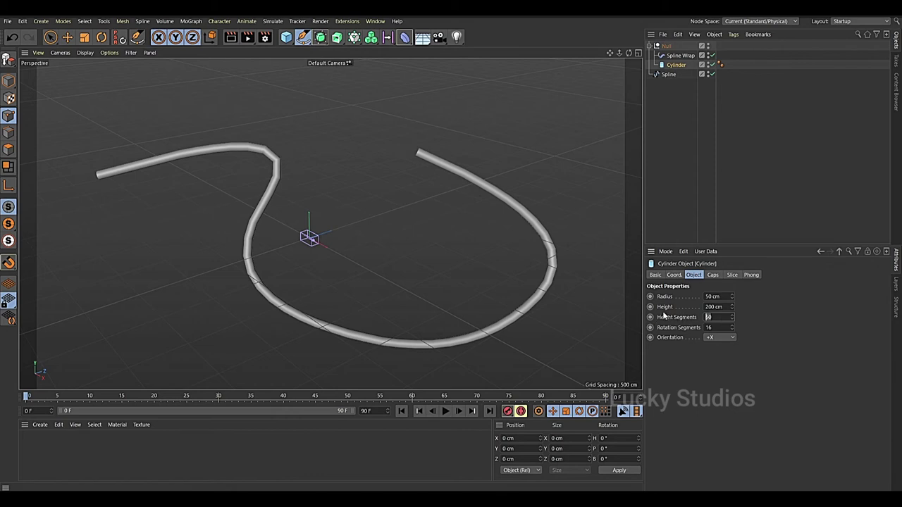
type("64")
key("Return")
- Thin the Cylinder's radius to 25 cm
left_click(715, 297)
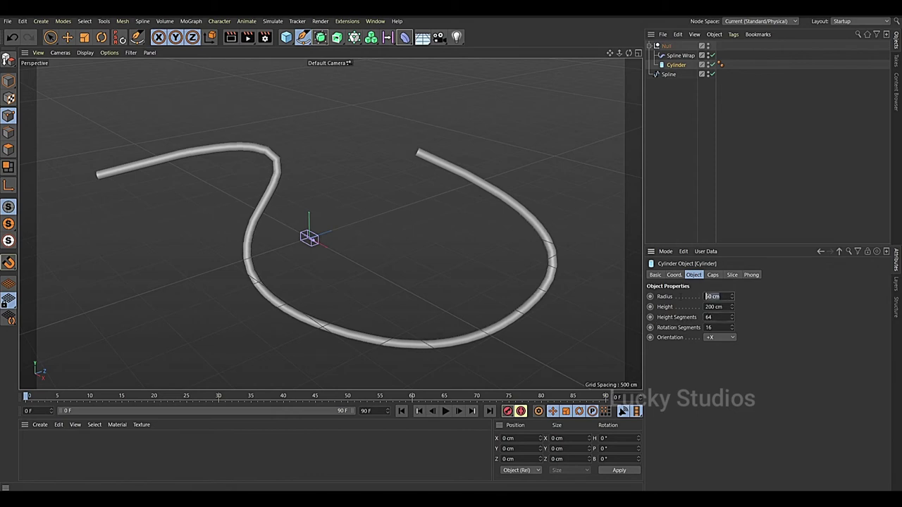
type("25")
key("Return")
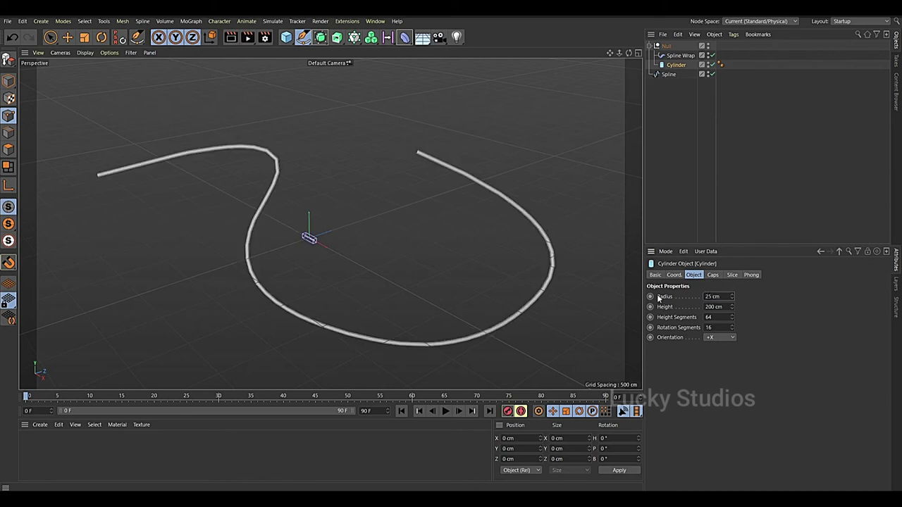
scroll(303, 222, "up", 2)
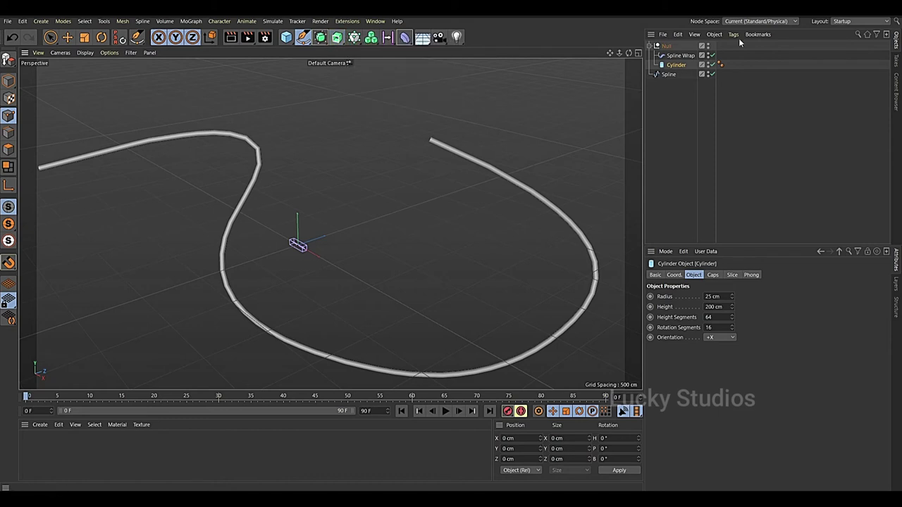
- Switch the Spline Wrap Mode to Keep Length and try the Offset slider, leaving it at 0%
left_click(677, 56)
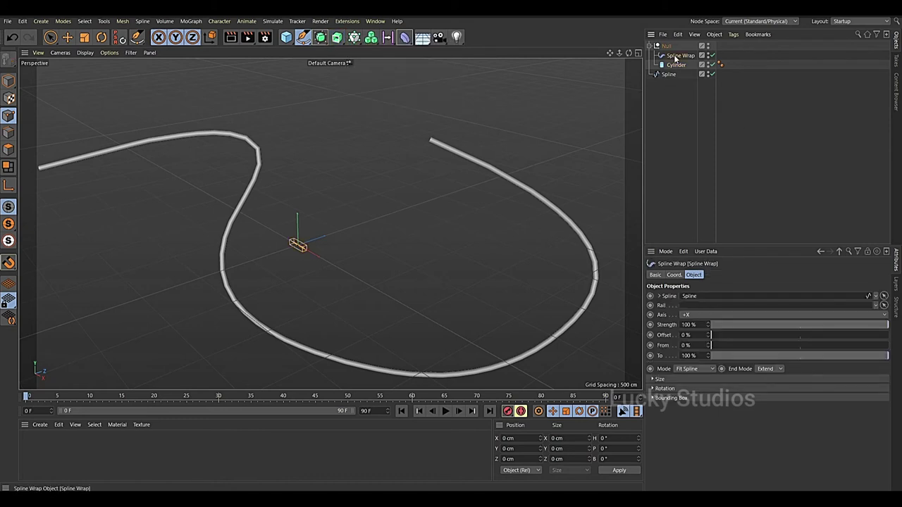
left_click(703, 370)
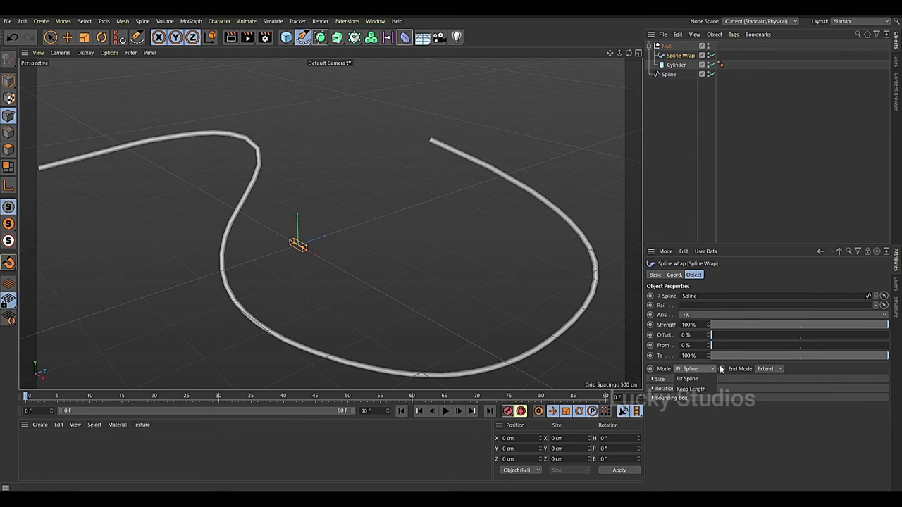
left_click(692, 389)
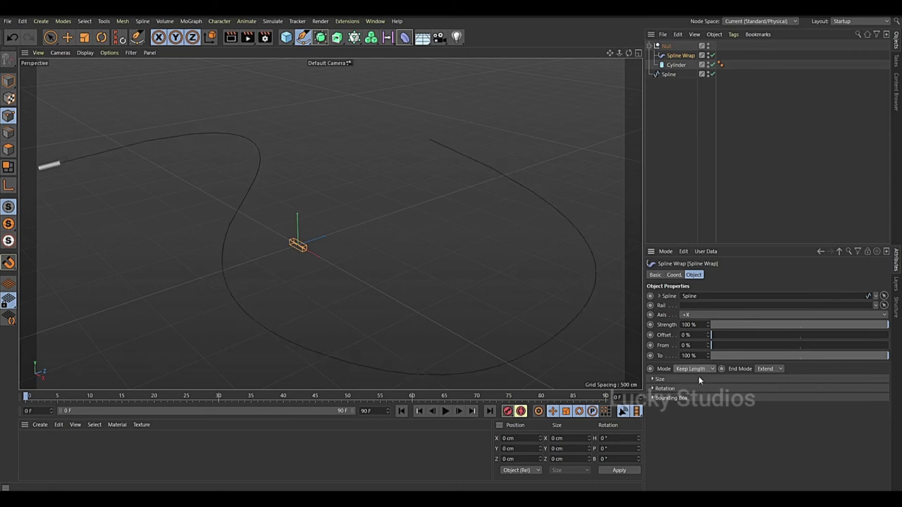
scroll(142, 208, "down", 2)
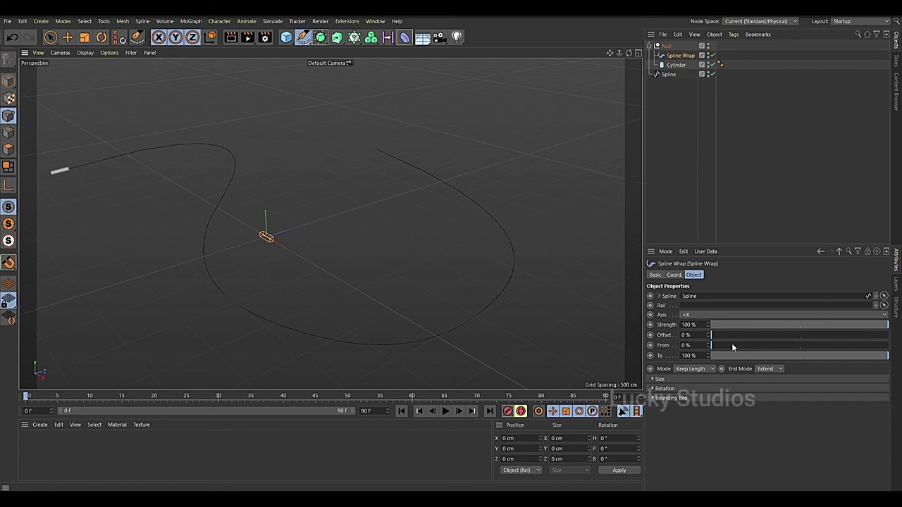
left_click_drag(712, 336, 654, 335)
scroll(629, 336, "up", 2)
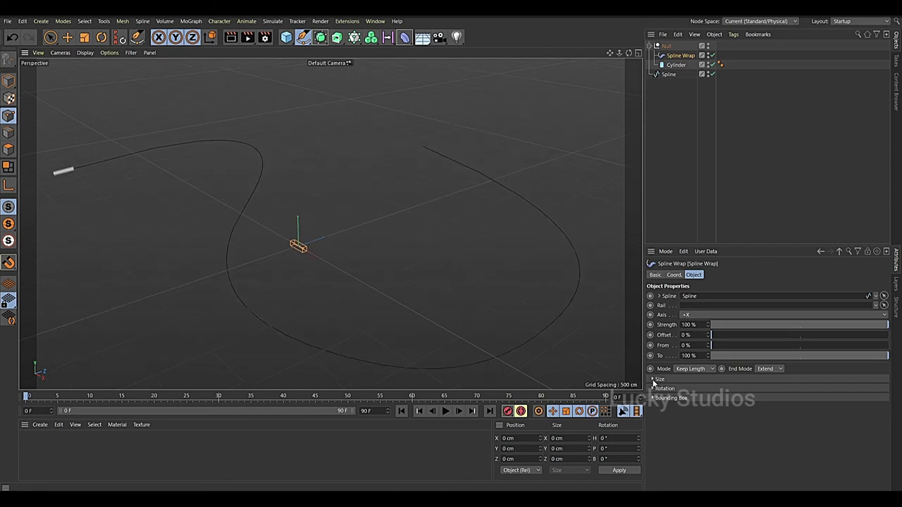
- Drag the Size curve's right point down to 0 so the tube tapers toward the end
left_click(654, 382)
scroll(702, 397, "down", 3)
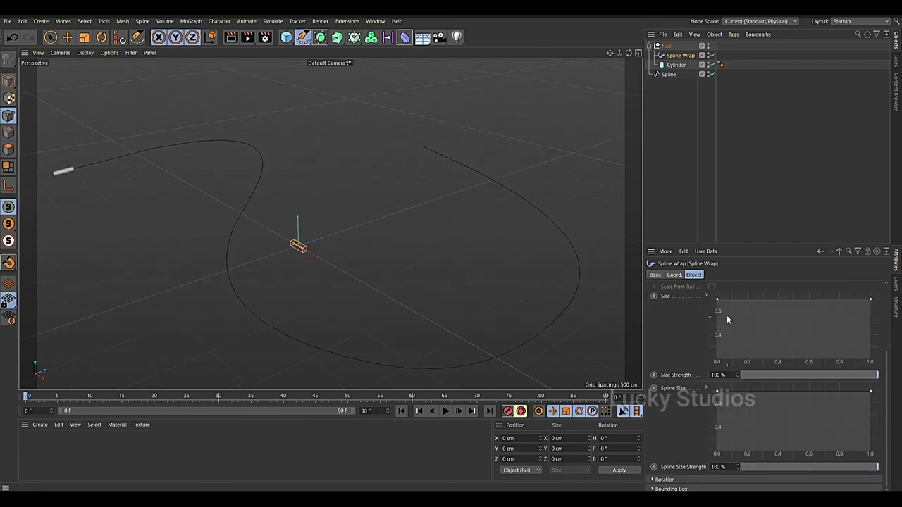
mouse_move(718, 301)
left_mouse_down()
mouse_move(734, 361)
mouse_move(724, 302)
left_mouse_up()
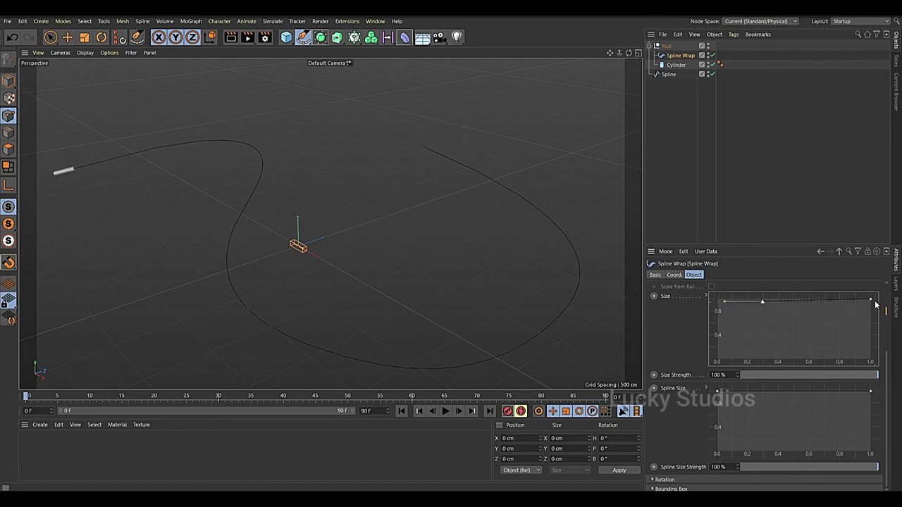
left_click_drag(872, 302, 872, 361)
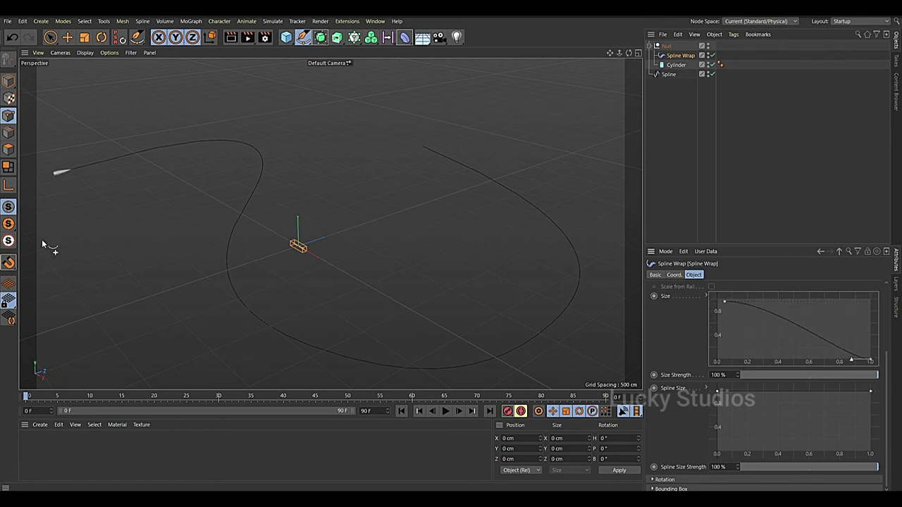
scroll(77, 185, "up", 6)
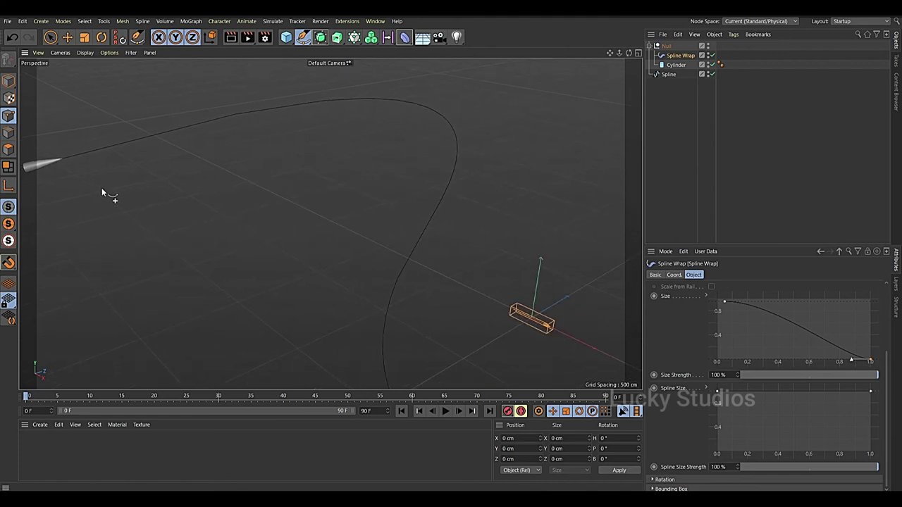
- Set the Spline Wrap From value to 28%, then marquee-select all four objects
scroll(120, 200, "down", 5)
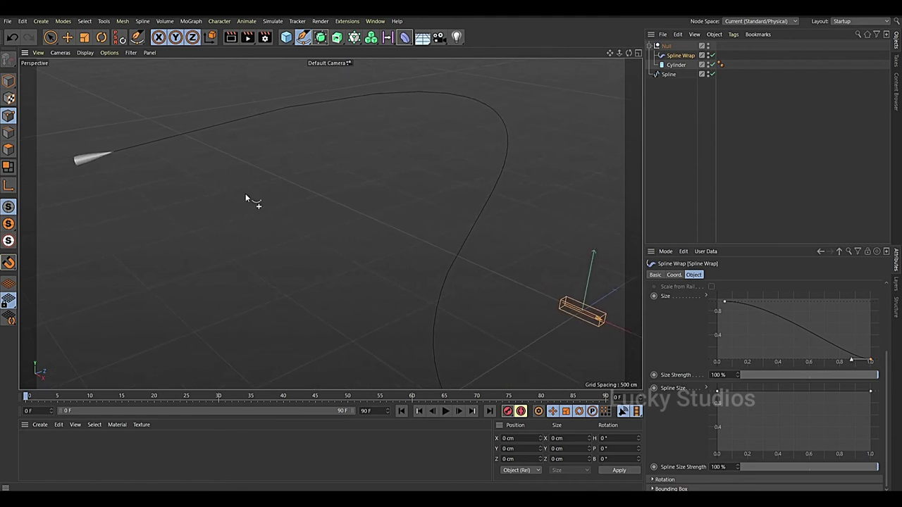
left_click_drag(338, 263, 87, 192, "alt")
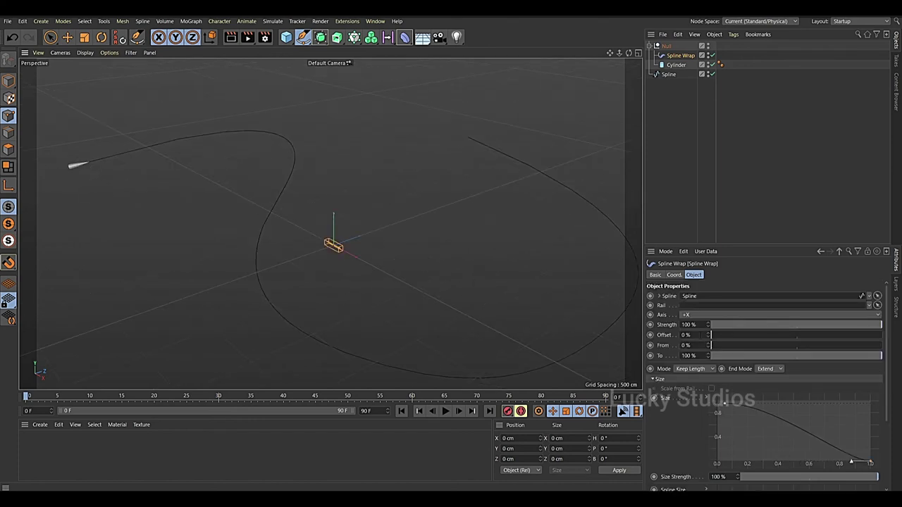
left_click_drag(712, 345, 759, 345)
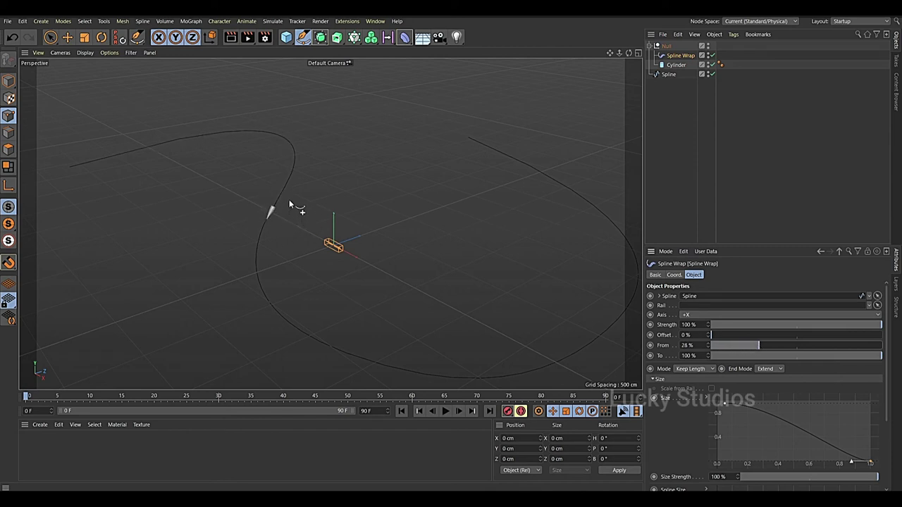
scroll(455, 112, "down", 2)
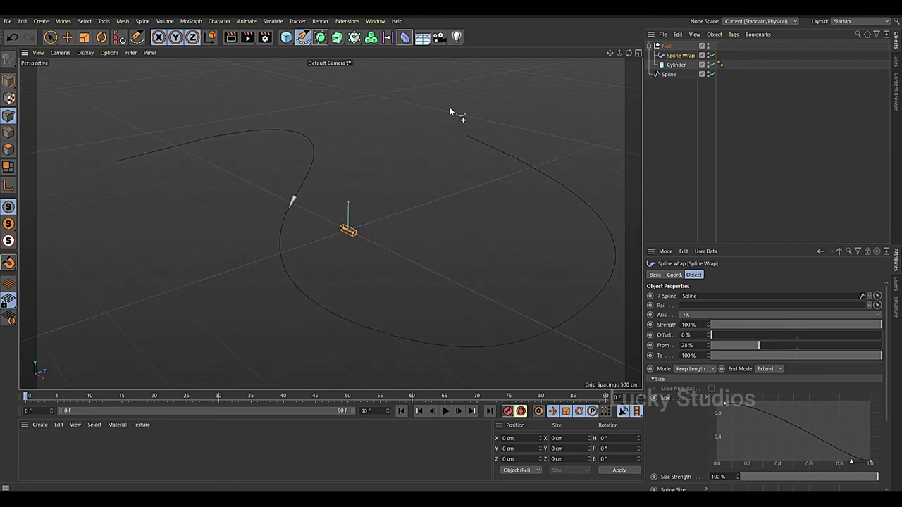
left_click_drag(734, 94, 659, 46)
- Delete the spline setup, add a Sphere with 32 segments, and frame it with H
key("Delete")
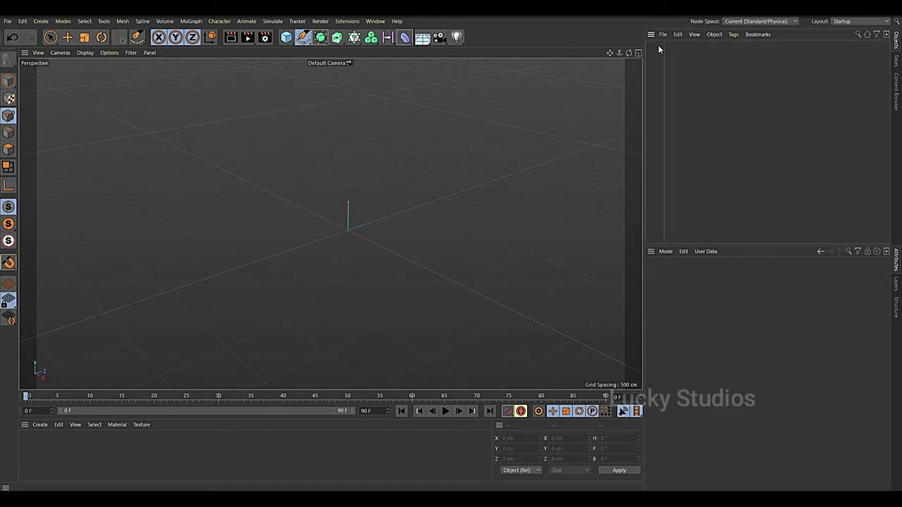
scroll(343, 92, "up", 3)
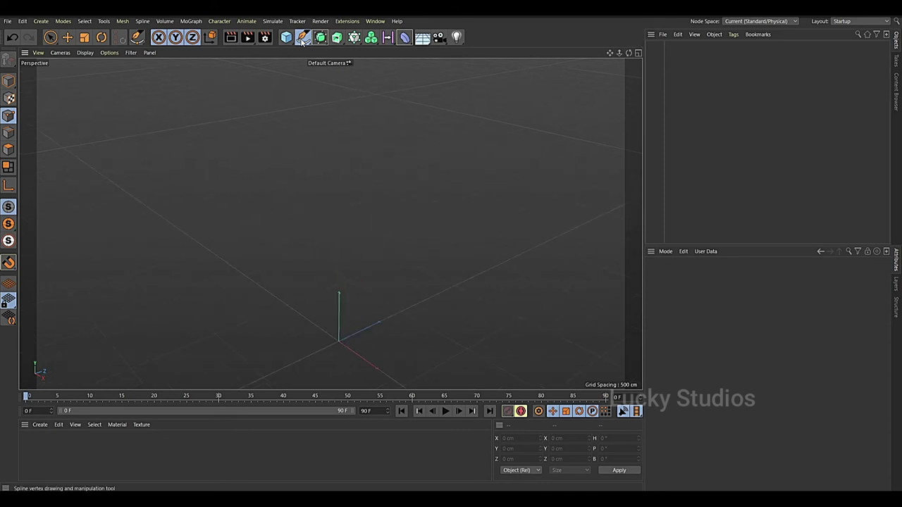
left_click_drag(286, 37, 478, 68)
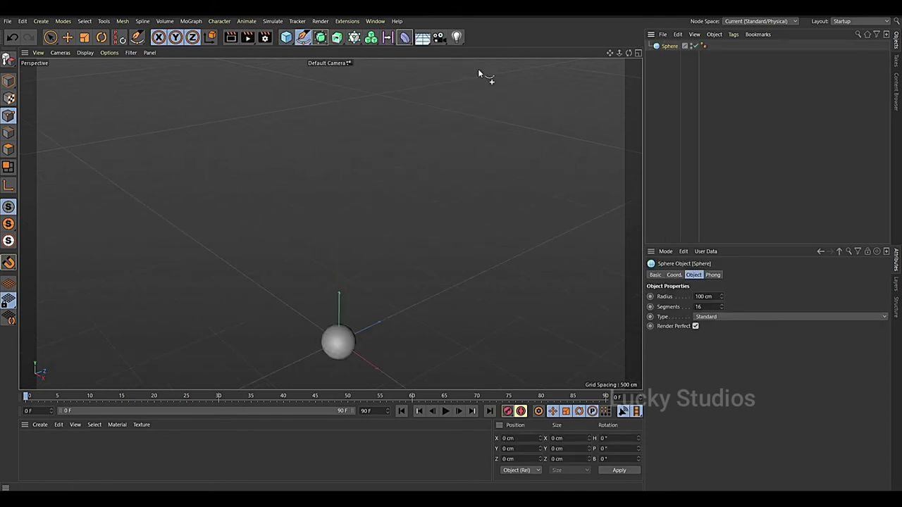
left_click(697, 307)
type("32")
key("Return")
key("h")
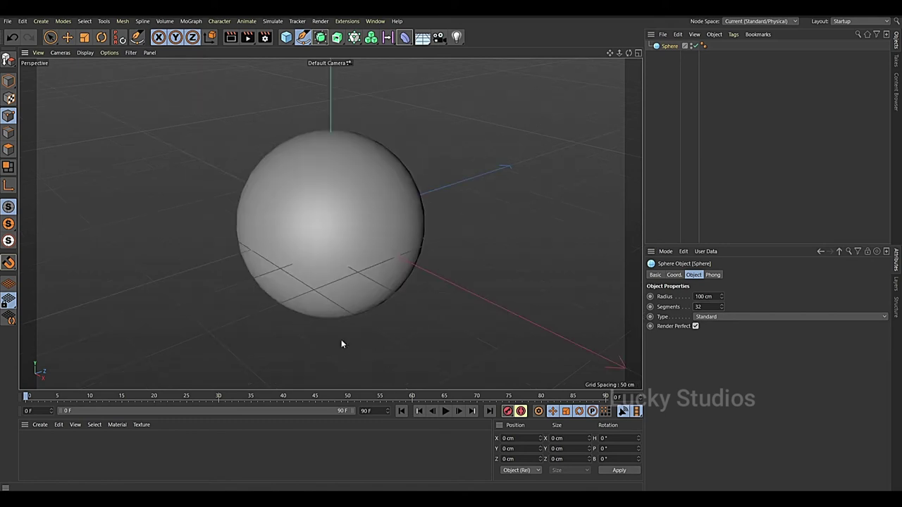
- Add an Explosion deformer and parent it under the Sphere
left_click(404, 37)
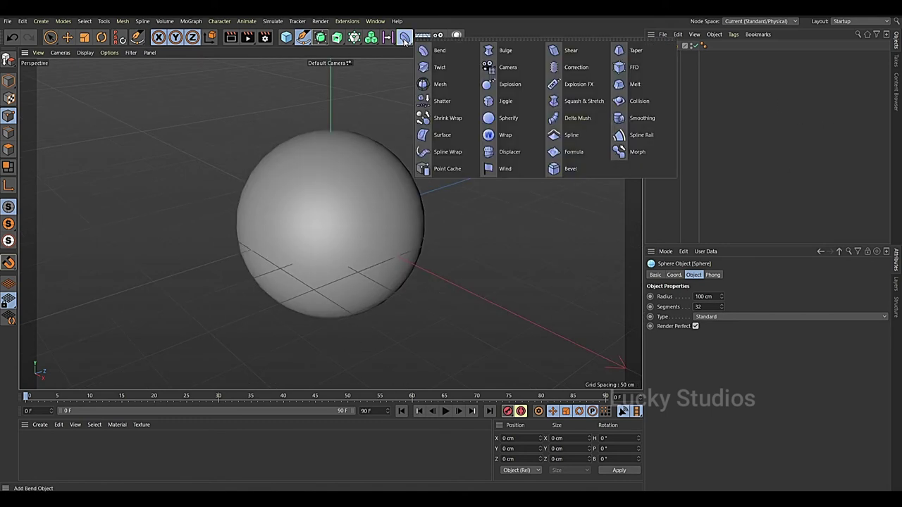
left_click(503, 86)
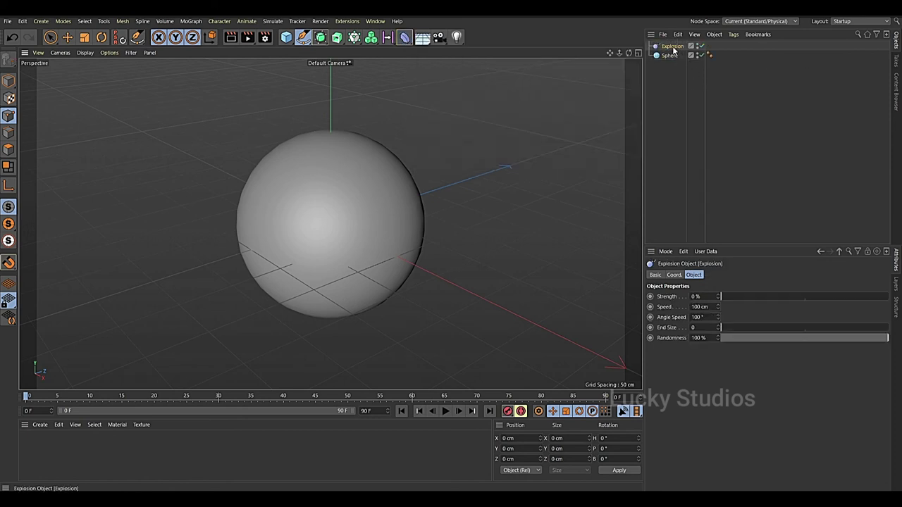
left_click_drag(673, 48, 671, 56)
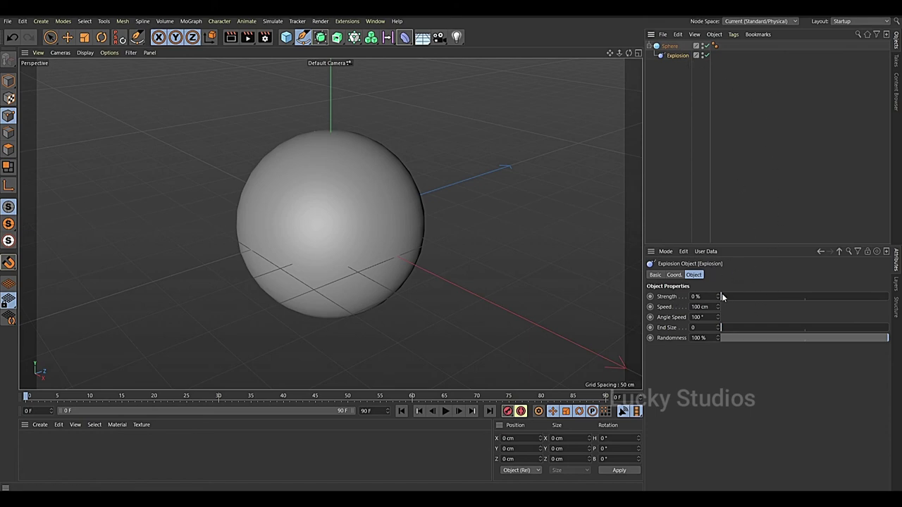
- Experiment with Explosion Strength around 40% and settle End Size at 1.1
left_click_drag(722, 297, 787, 300)
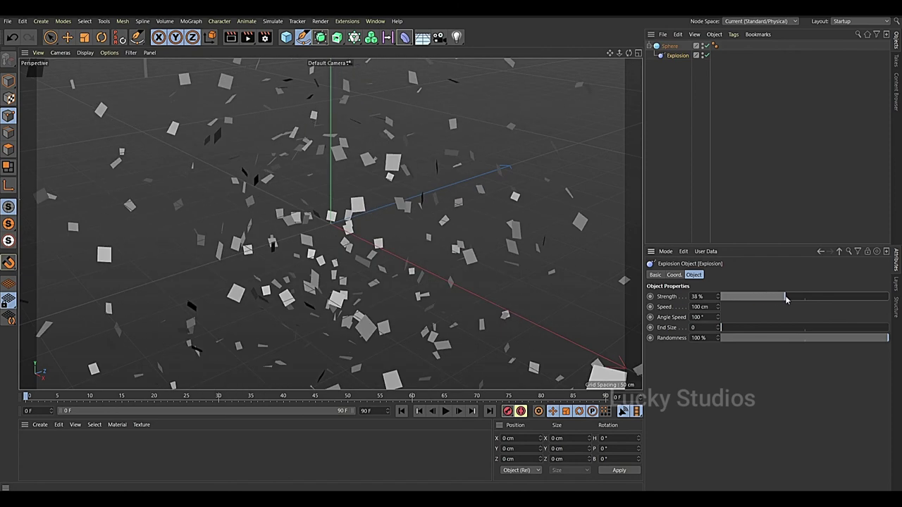
scroll(305, 200, "down", 4)
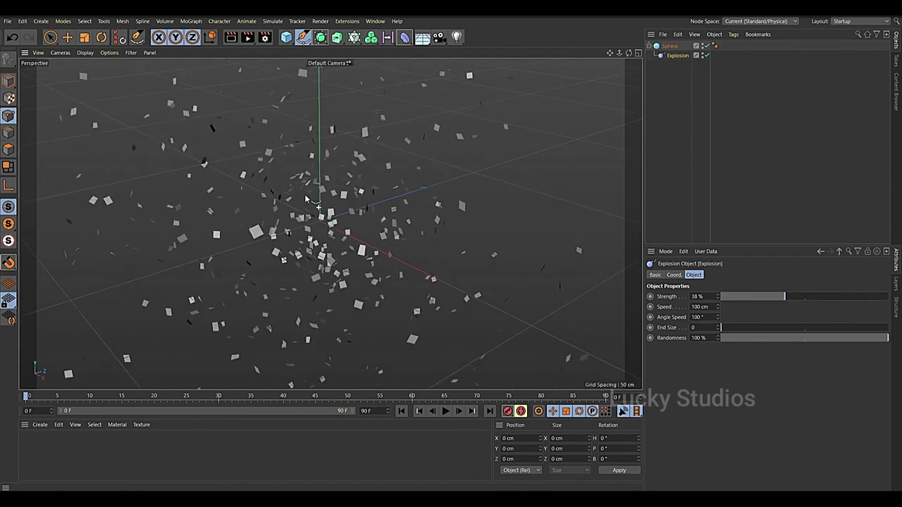
scroll(315, 227, "up", 4)
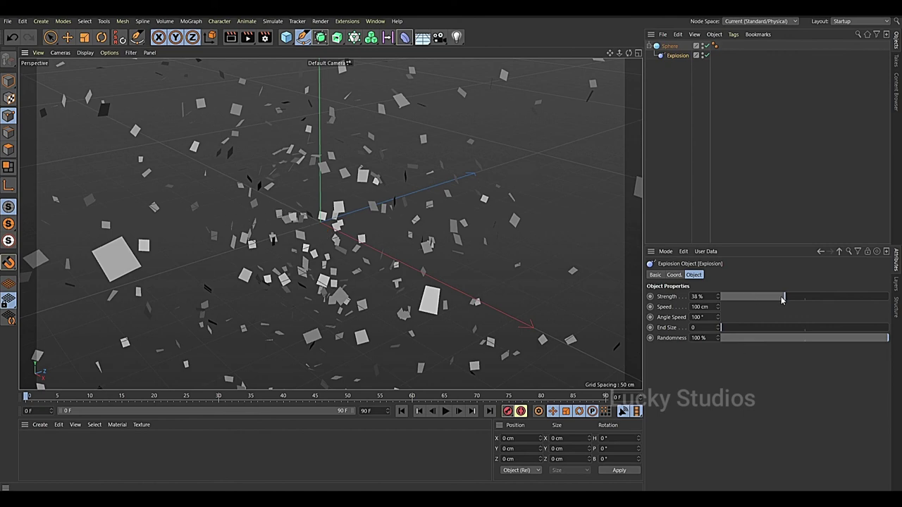
mouse_move(783, 299)
left_mouse_down()
mouse_move(885, 297)
mouse_move(728, 297)
mouse_move(790, 297)
left_mouse_up()
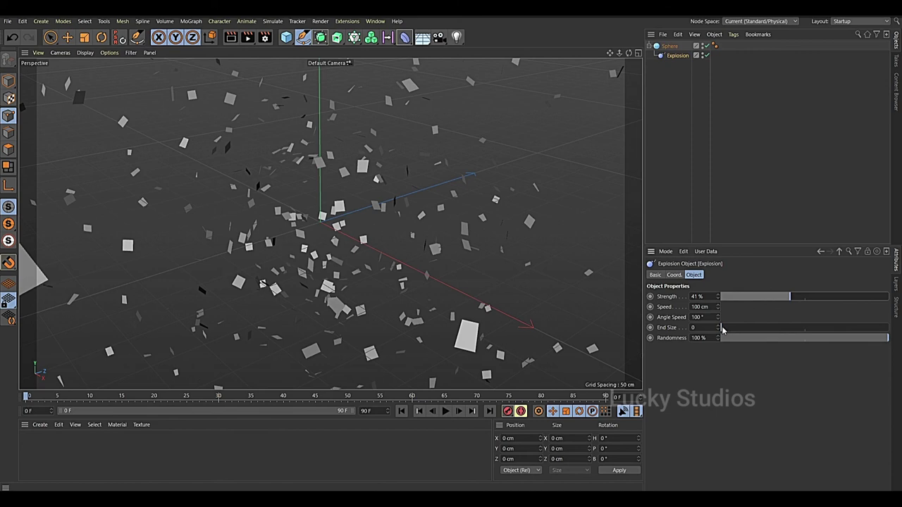
left_click_drag(722, 329, 742, 328)
left_click(789, 298)
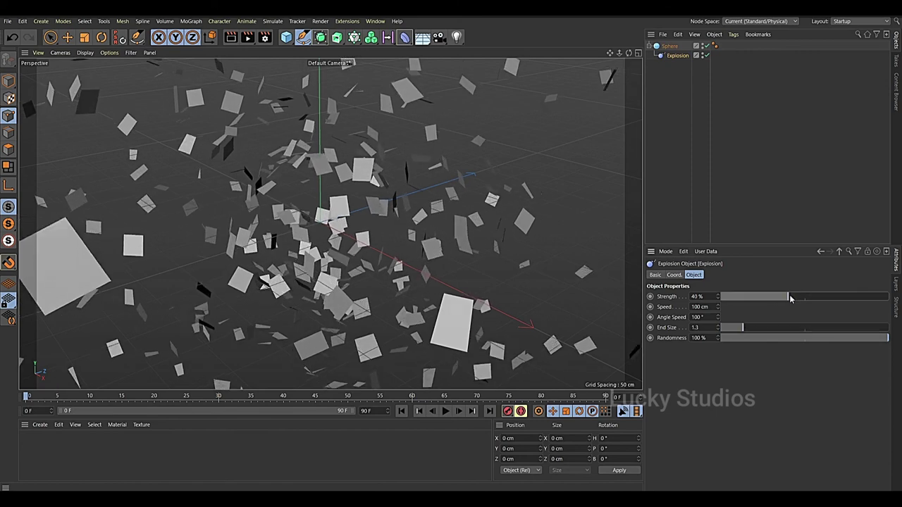
mouse_move(790, 297)
left_mouse_down()
mouse_move(880, 297)
mouse_move(788, 296)
left_mouse_up()
left_click_drag(743, 329, 721, 308)
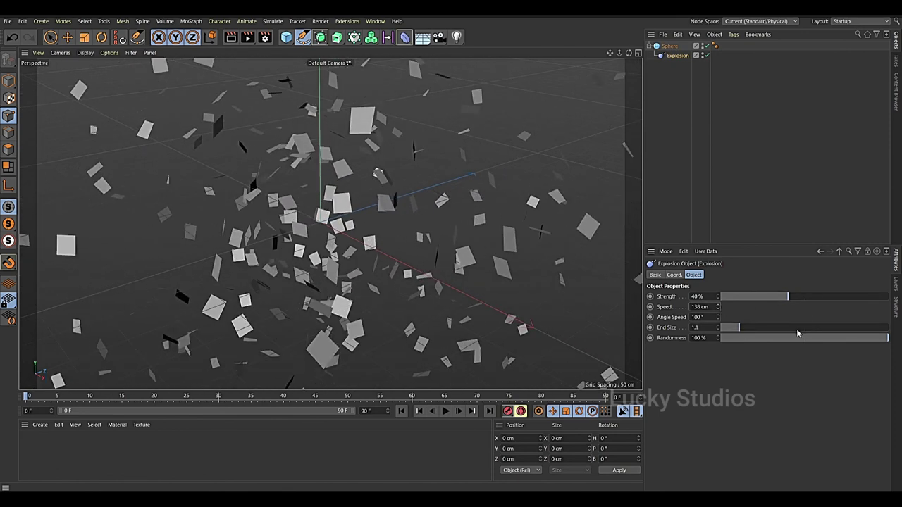
scroll(207, 106, "down", 5)
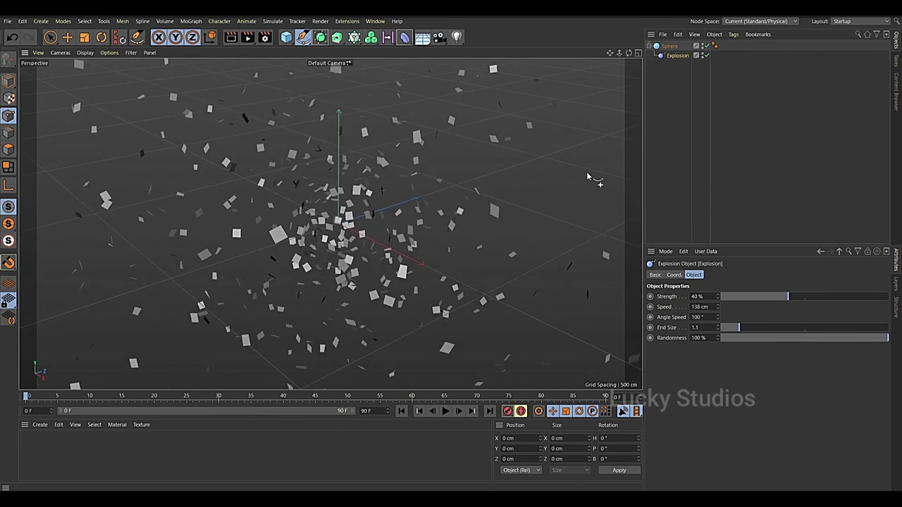
scroll(386, 185, "up", 2)
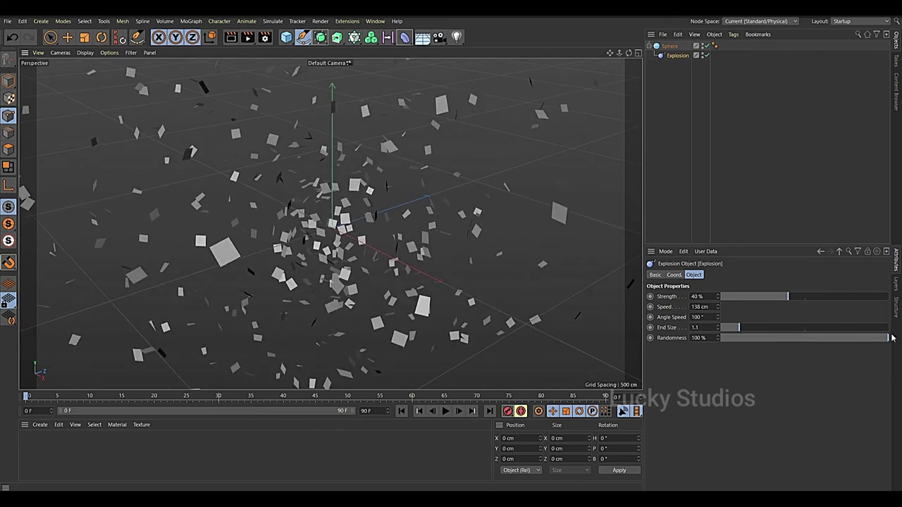
- Set Randomness to 0% and return Strength to 0% to restore the solid sphere
left_click_drag(889, 341, 693, 339)
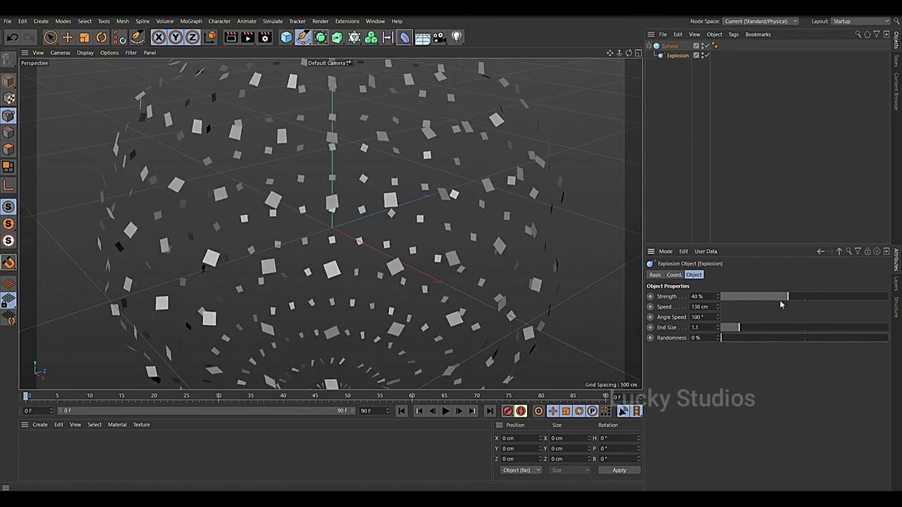
left_click_drag(789, 298, 418, 221)
left_click_drag(677, 55, 680, 65)
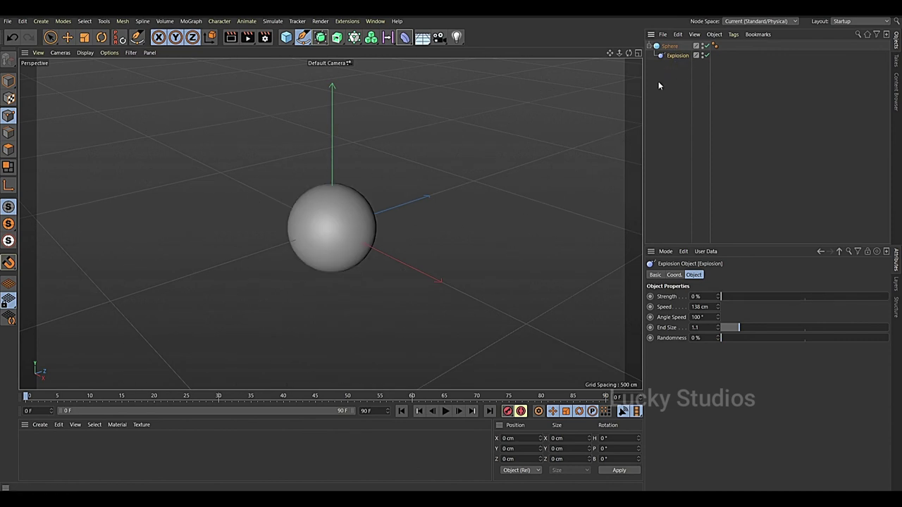
scroll(375, 222, "up", 3)
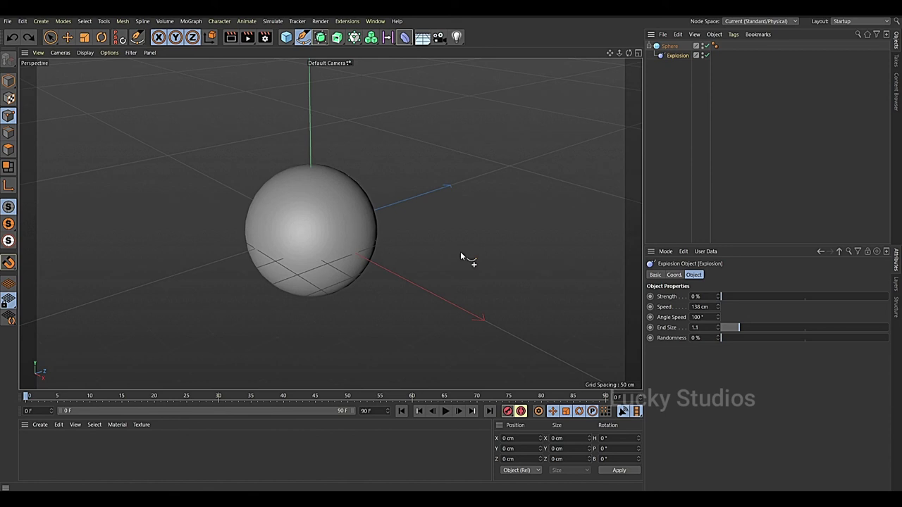
left_click(405, 37)
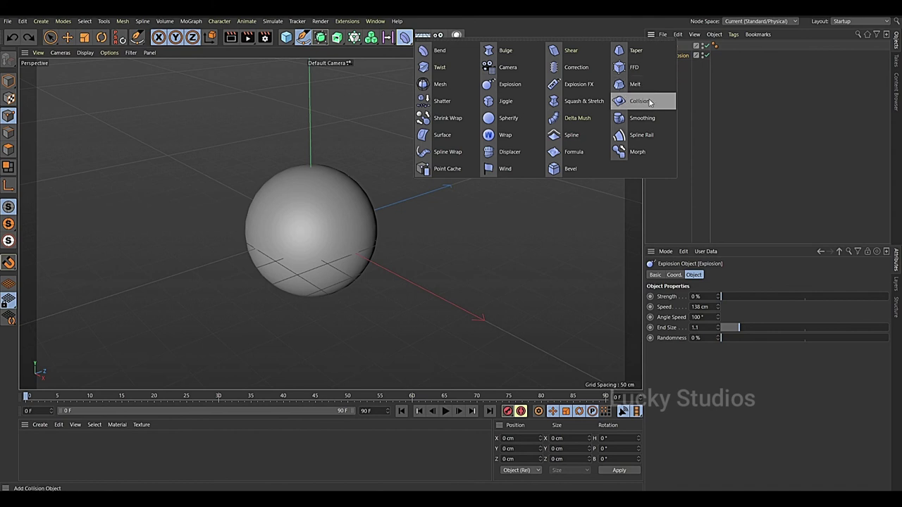